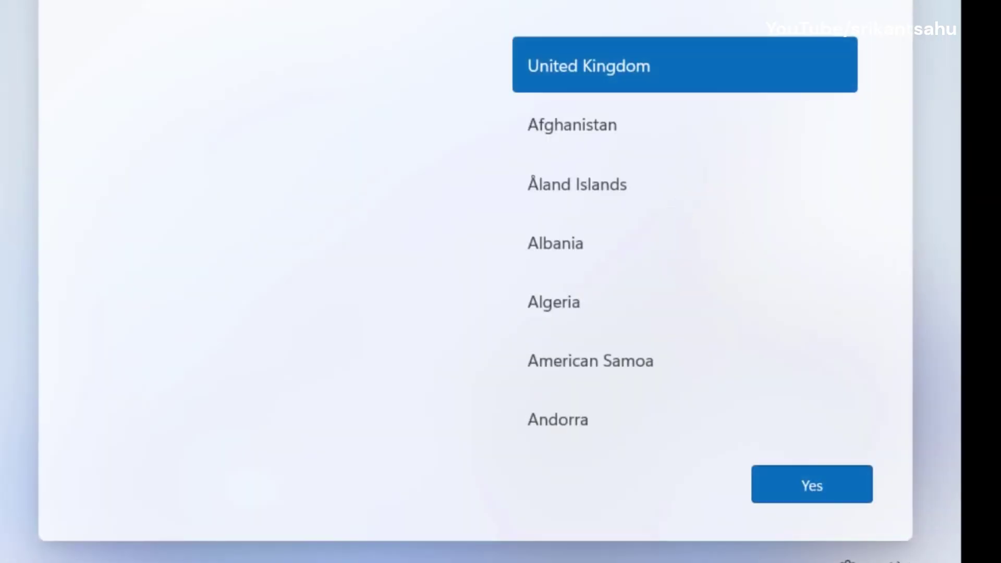
Confirm United Kingdom as the country/region on the setup screen.
left_click(763, 486)
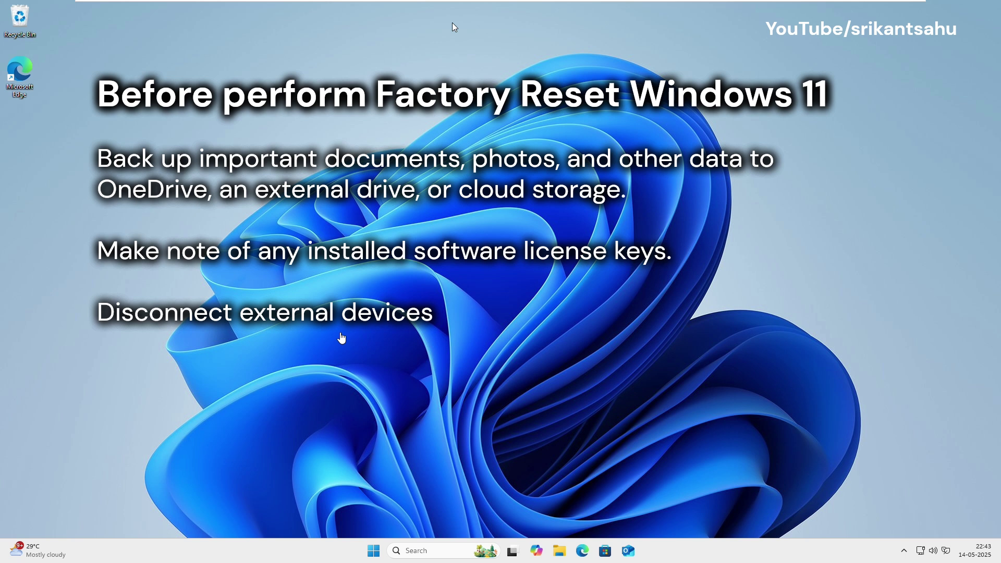
left_click(452, 27)
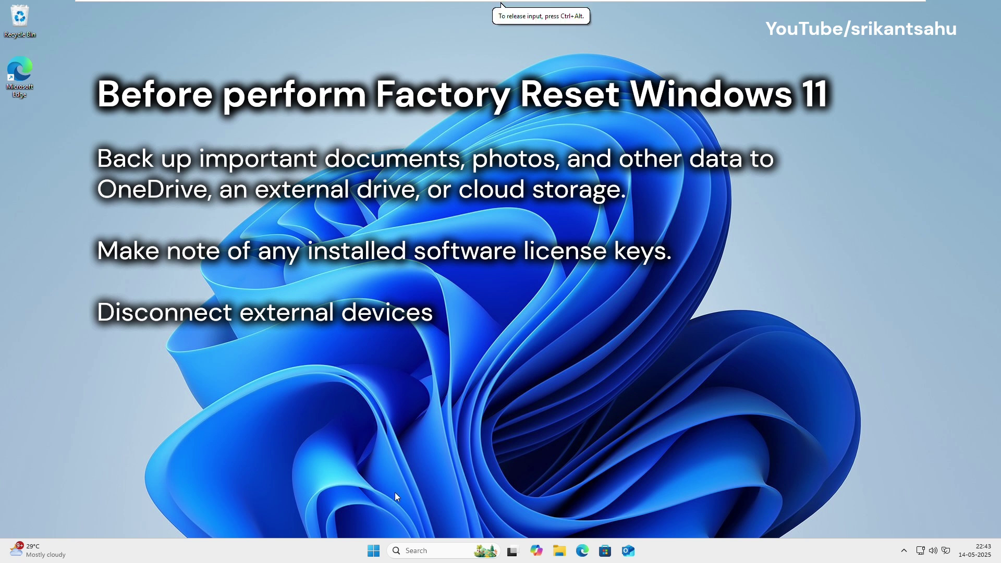
left_click(452, 24)
left_click(452, 23)
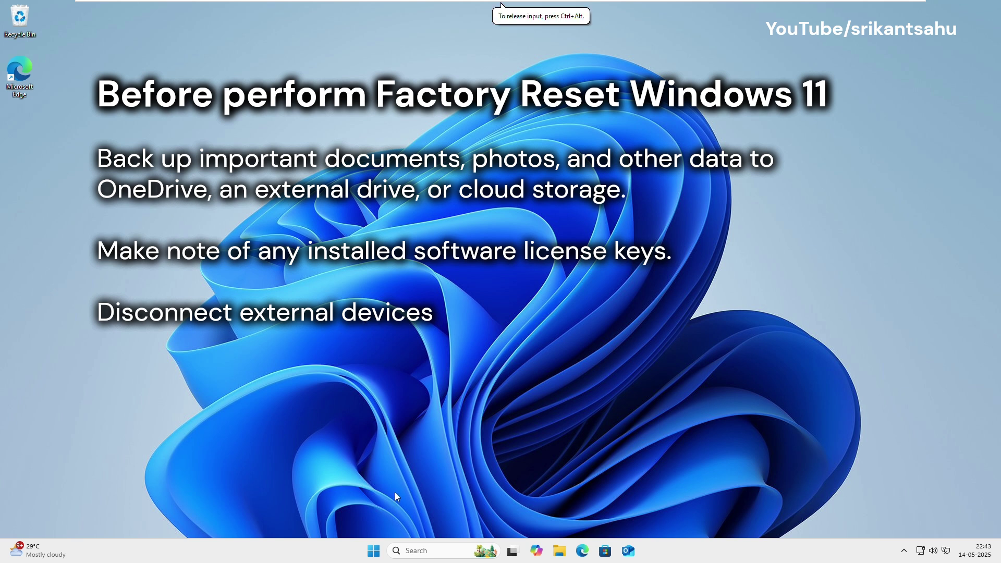
left_click(452, 23)
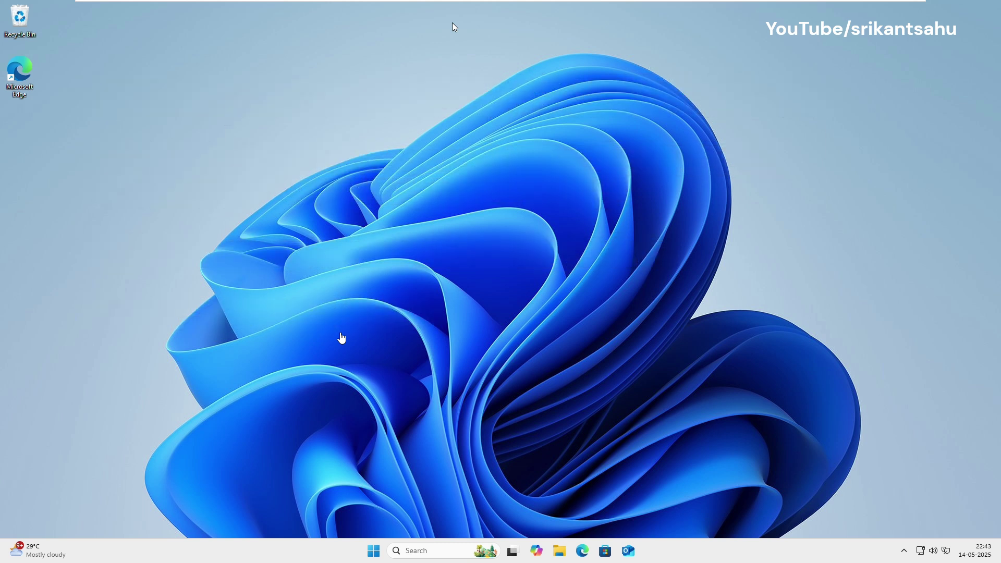
Launch Settings from Start and go through Windows Update > Advanced options to the Recovery page.
left_click(452, 23)
left_click(372, 554)
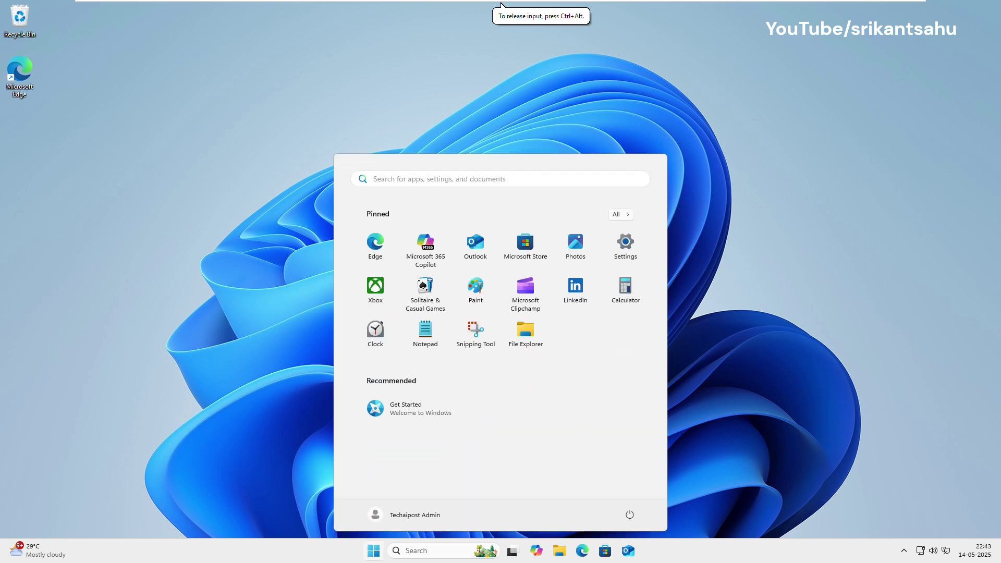
left_click(630, 249)
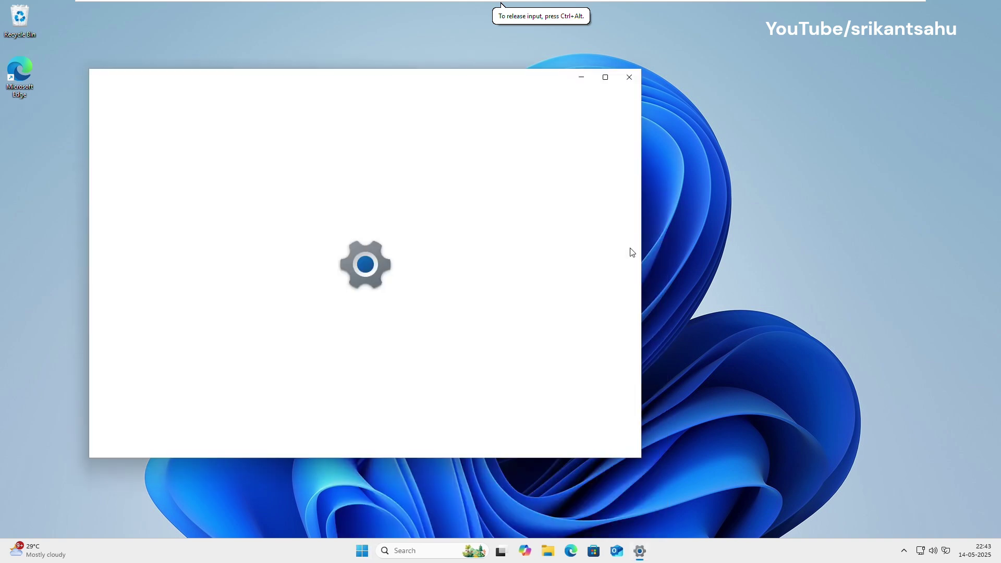
left_click(159, 412)
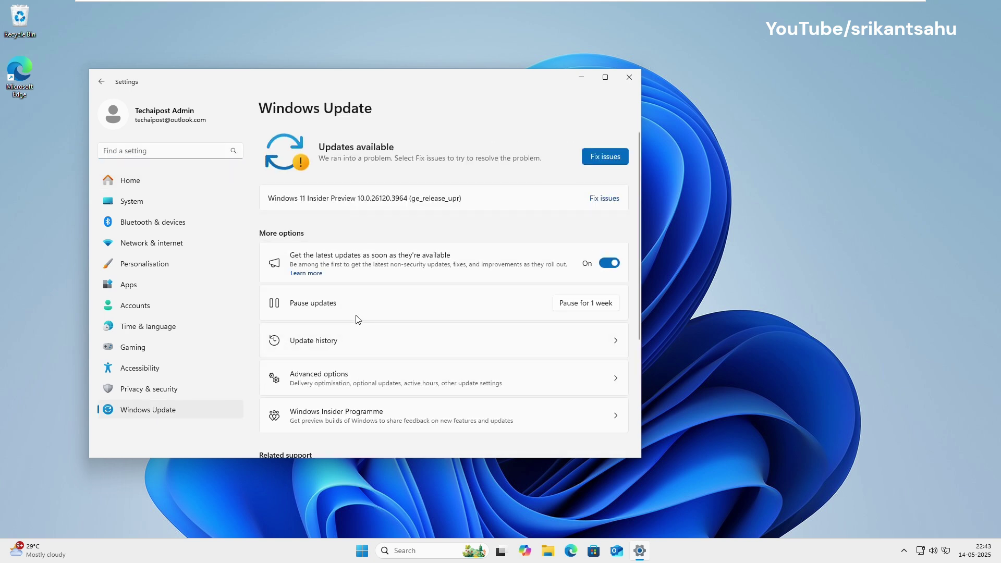
scroll(358, 319, "down", 1)
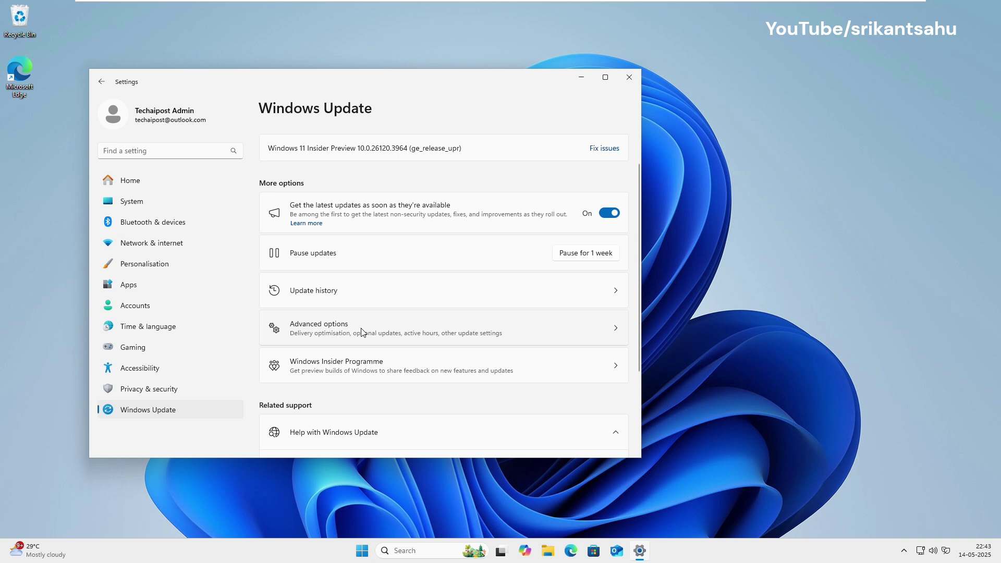
left_click(363, 333)
scroll(363, 333, "down", 1)
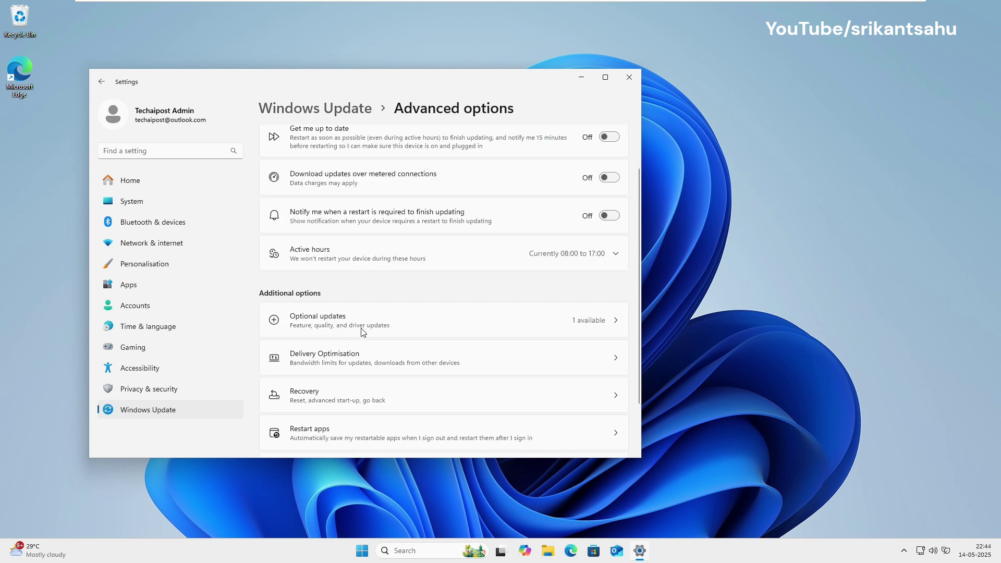
left_click(362, 398)
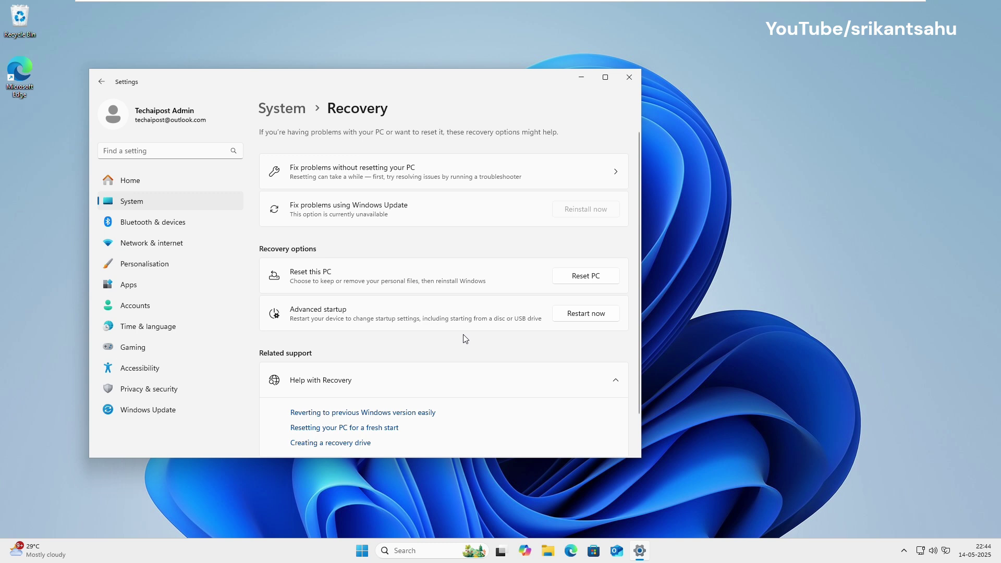
Start Reset PC next to Reset this PC on the Recovery page.
left_click(593, 278)
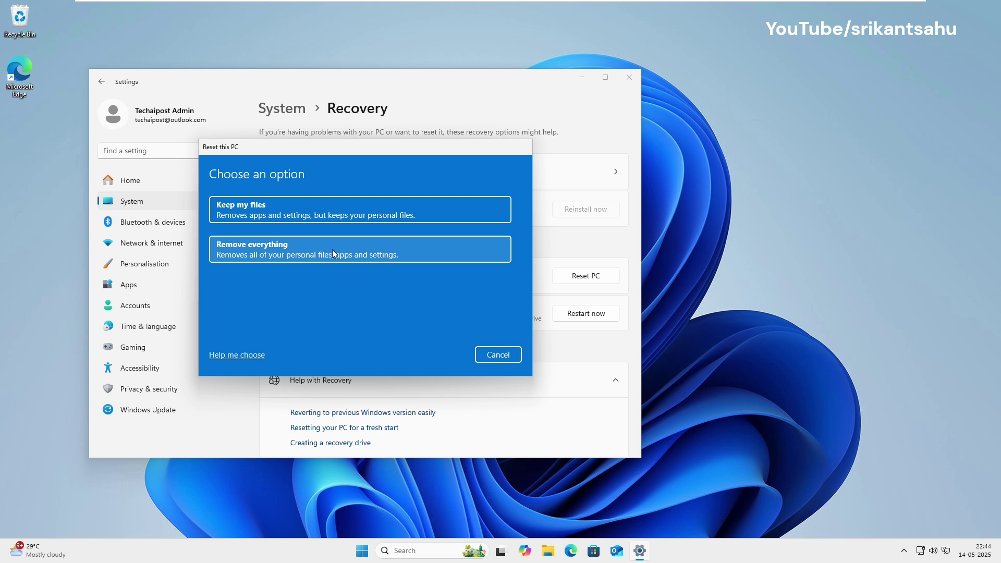
Choose Remove everything in the Reset this PC dialog.
left_click(332, 250)
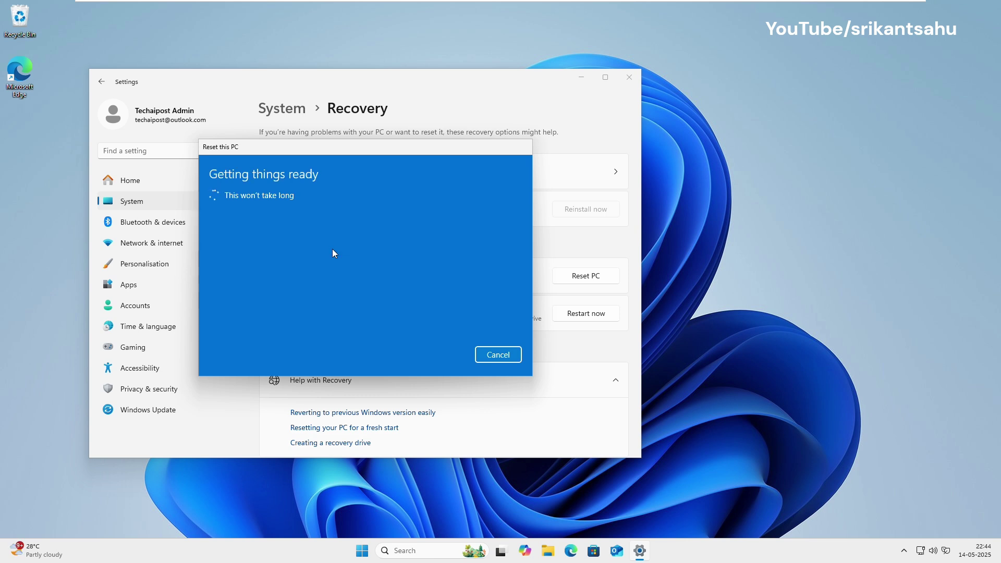
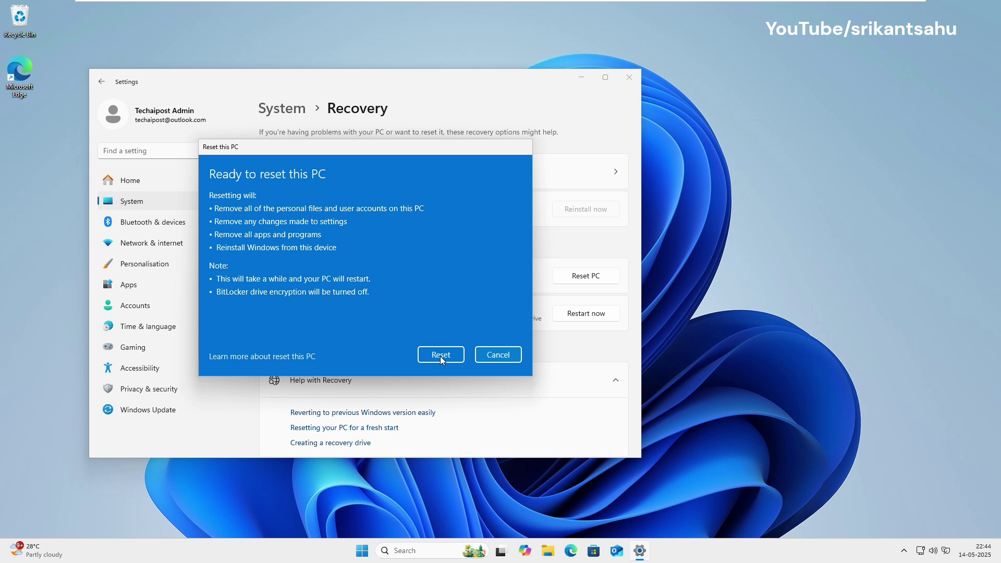
Confirm the reset on the Ready to reset this PC summary to remove everything and reinstall Windows.
left_click(440, 355)
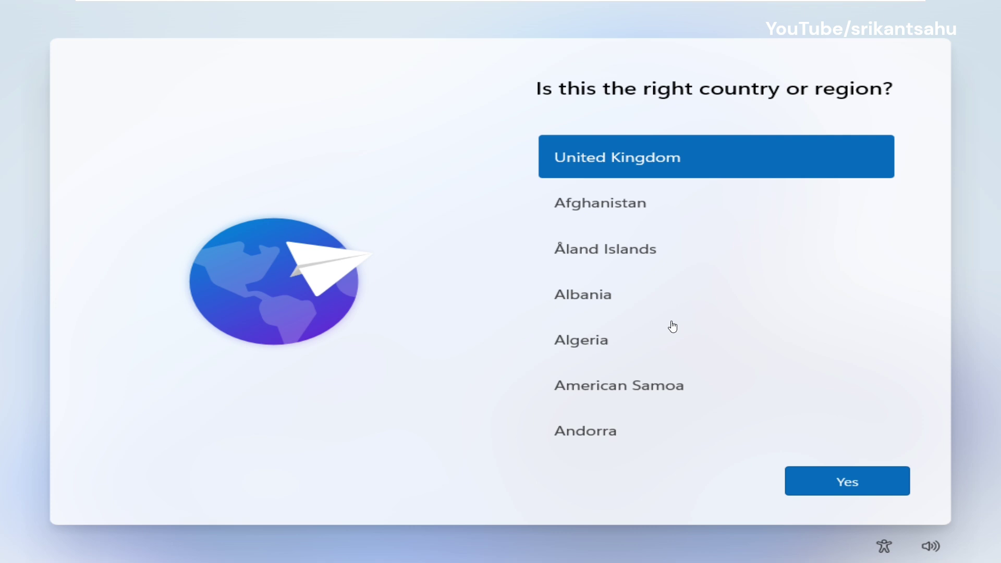
Select India as the country or region and confirm it.
scroll(655, 362, "down", 10)
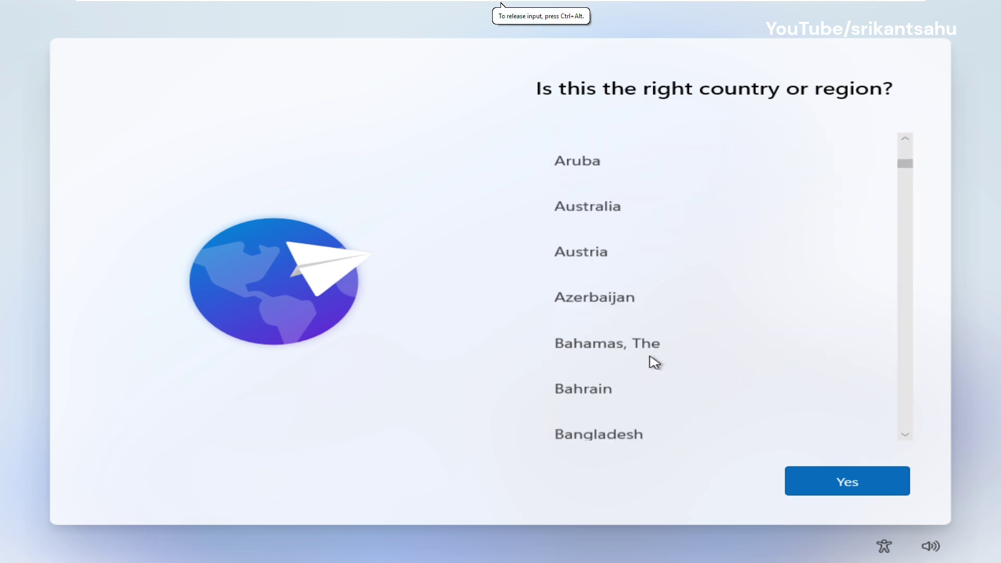
scroll(655, 362, "down", 7)
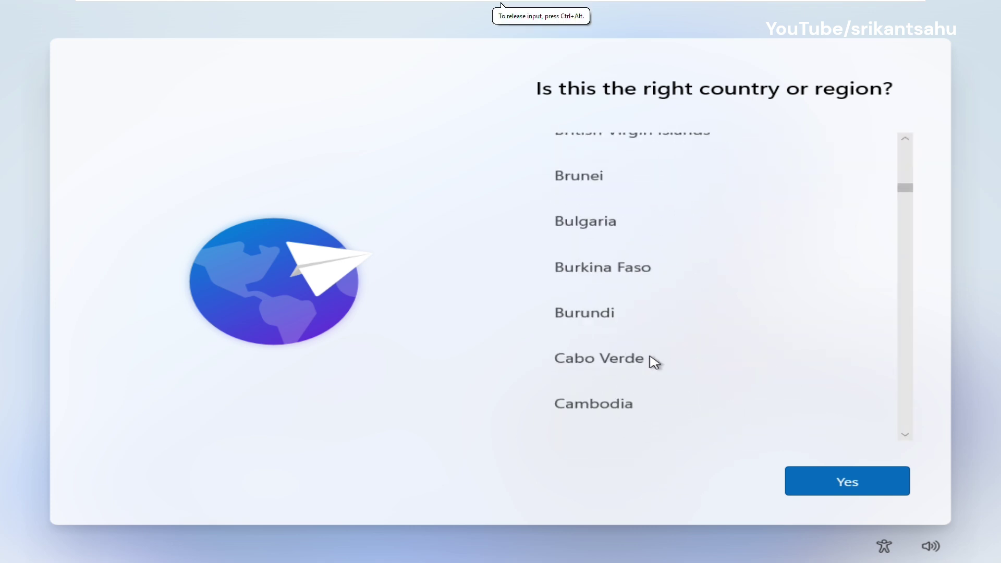
scroll(655, 362, "down", 12)
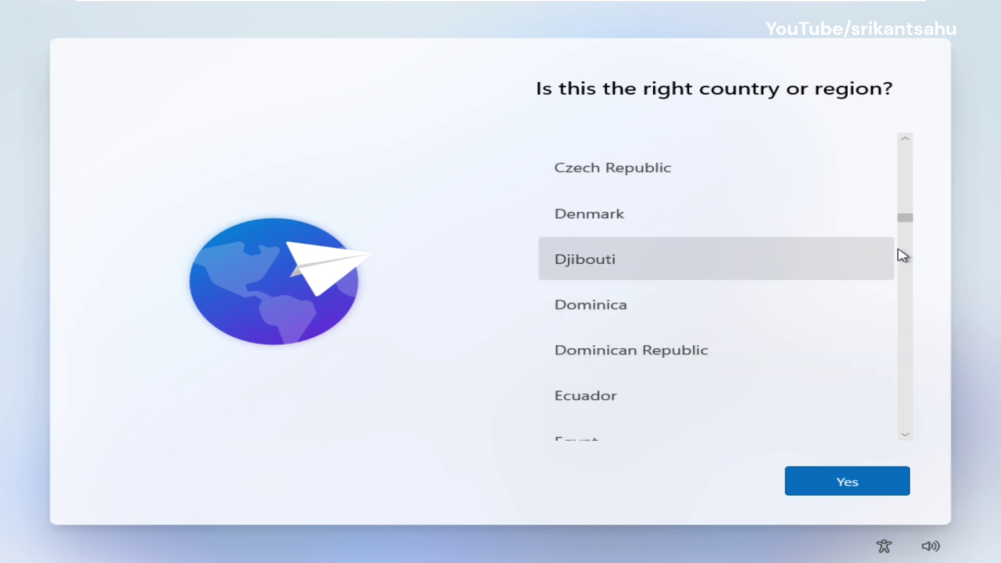
left_click_drag(905, 220, 905, 268)
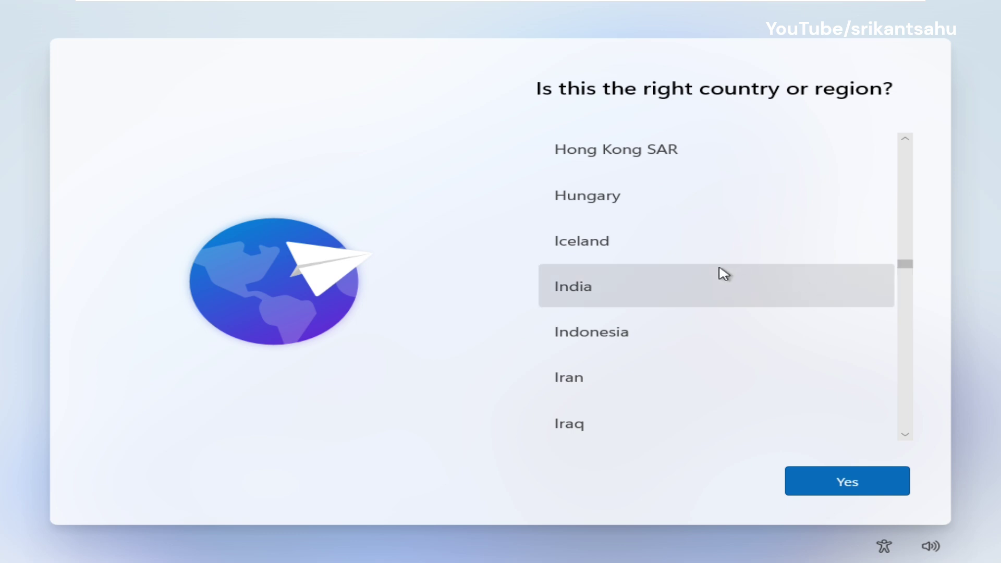
left_click(724, 274)
left_click(846, 483)
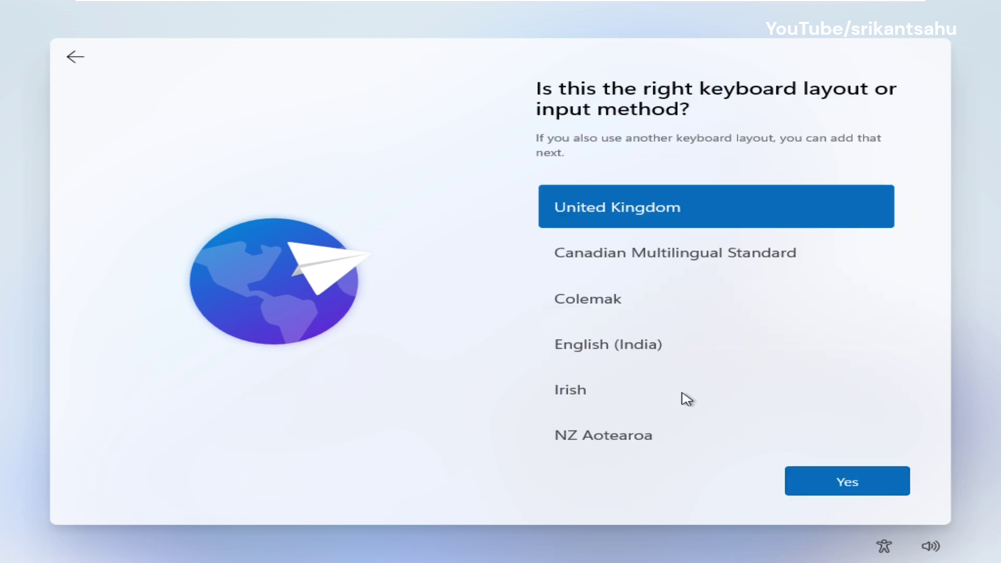
Choose the English (India) keyboard layout and skip adding a second layout.
left_click(628, 341)
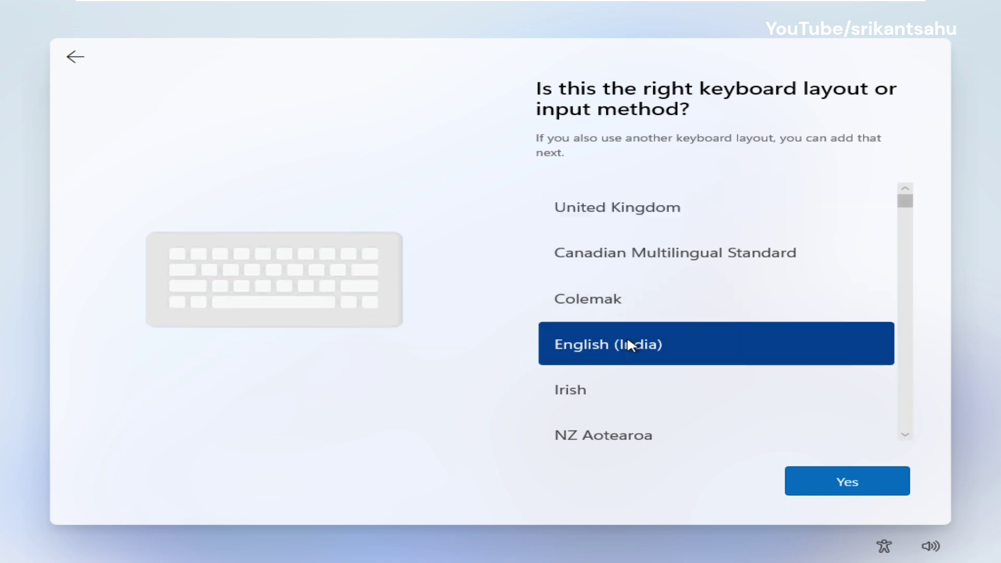
left_click(797, 492)
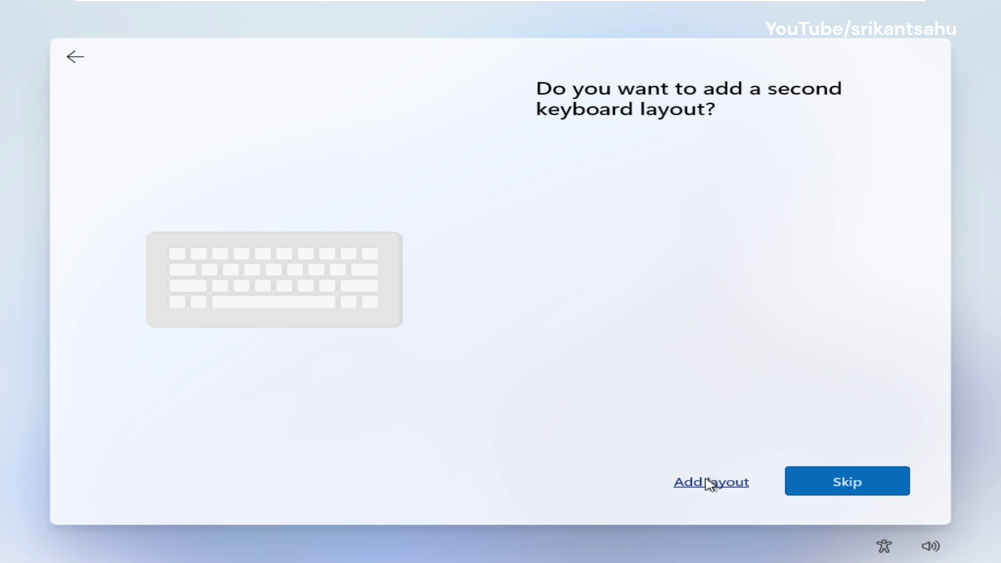
left_click(821, 494)
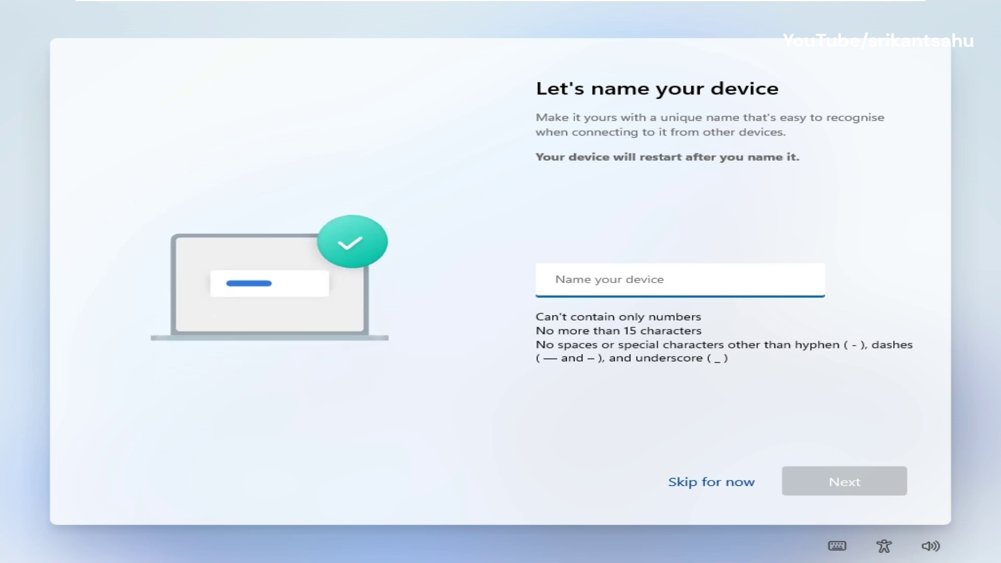
Give the device a name and choose to set it up for personal use.
type("srikant")
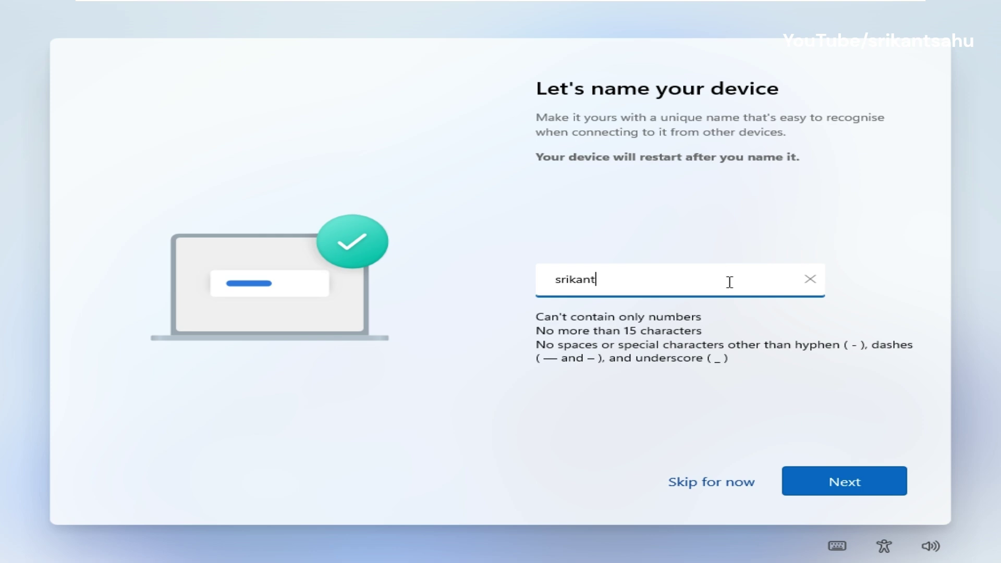
left_click(819, 483)
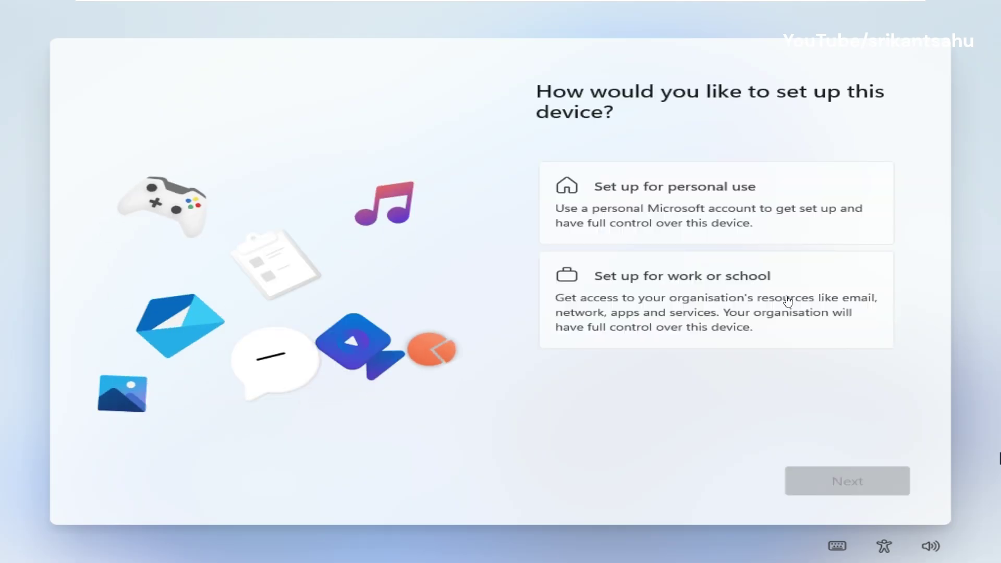
left_click(630, 208)
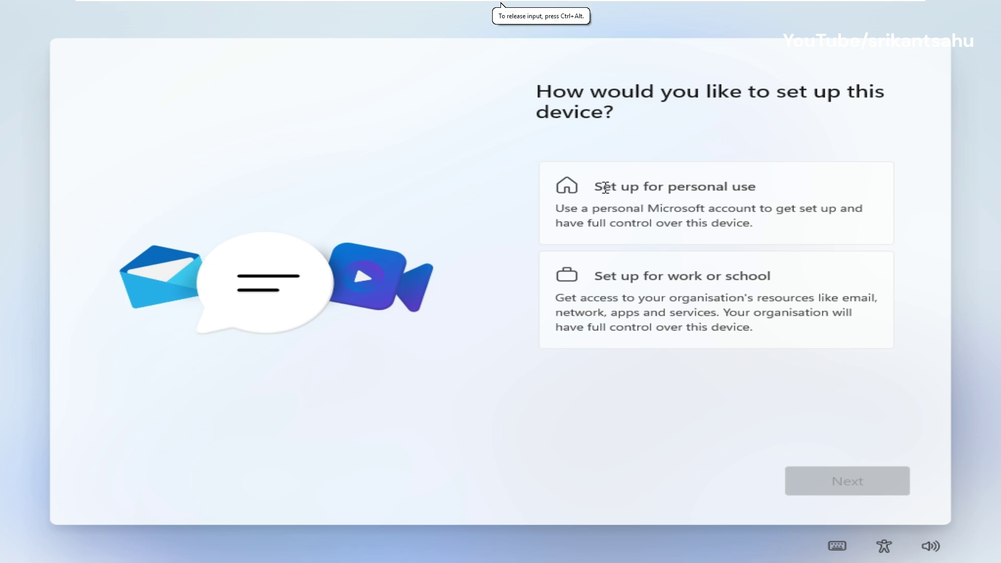
left_click(605, 188)
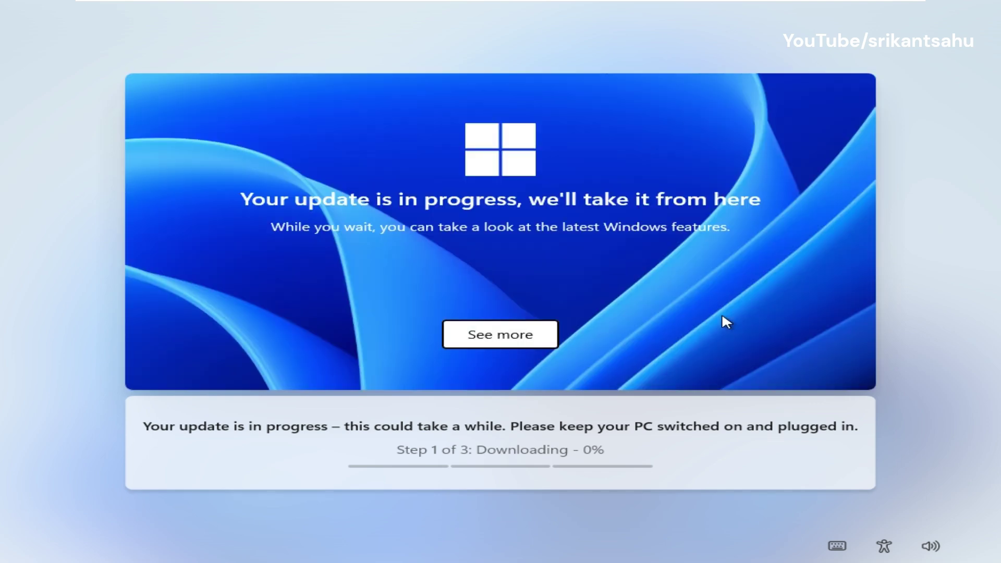
Browse the See more carousel of new Windows features while the setup update finishes.
left_click(511, 334)
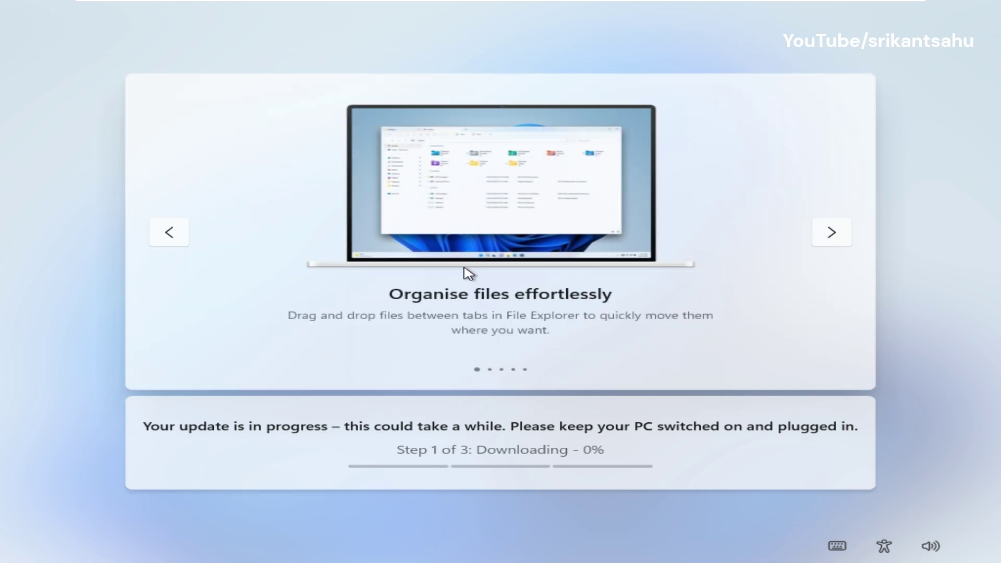
left_click(833, 241)
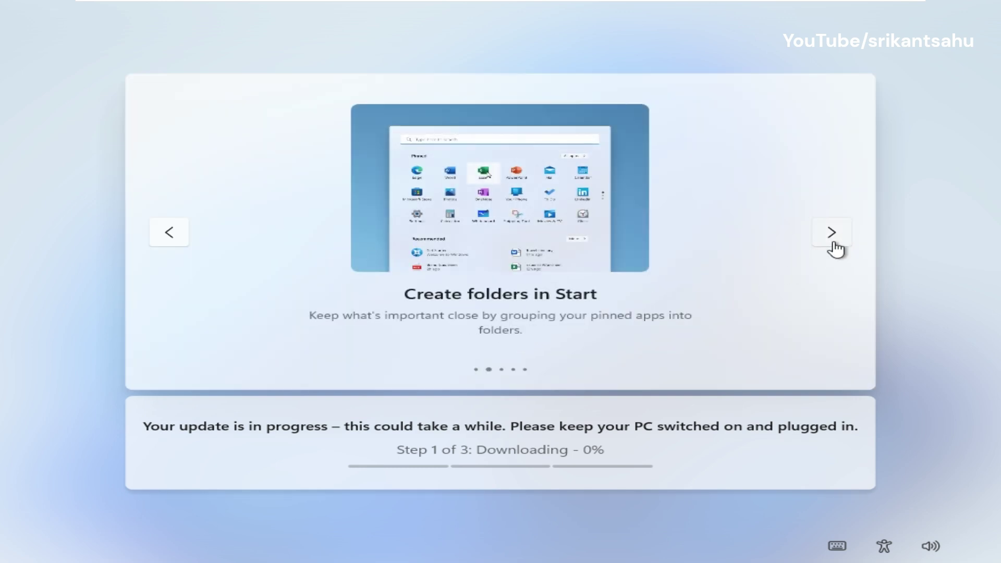
left_click(829, 239)
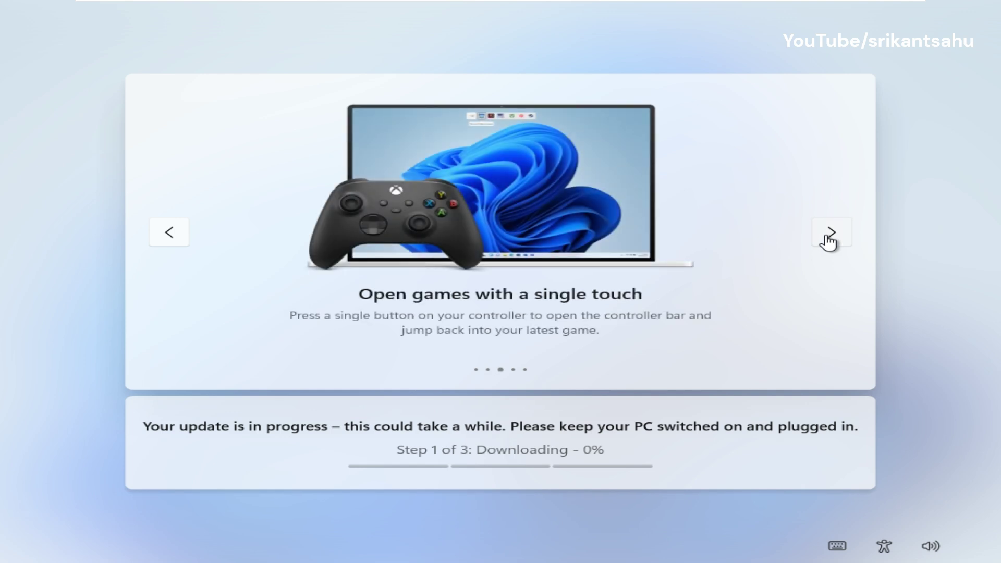
left_click(829, 241)
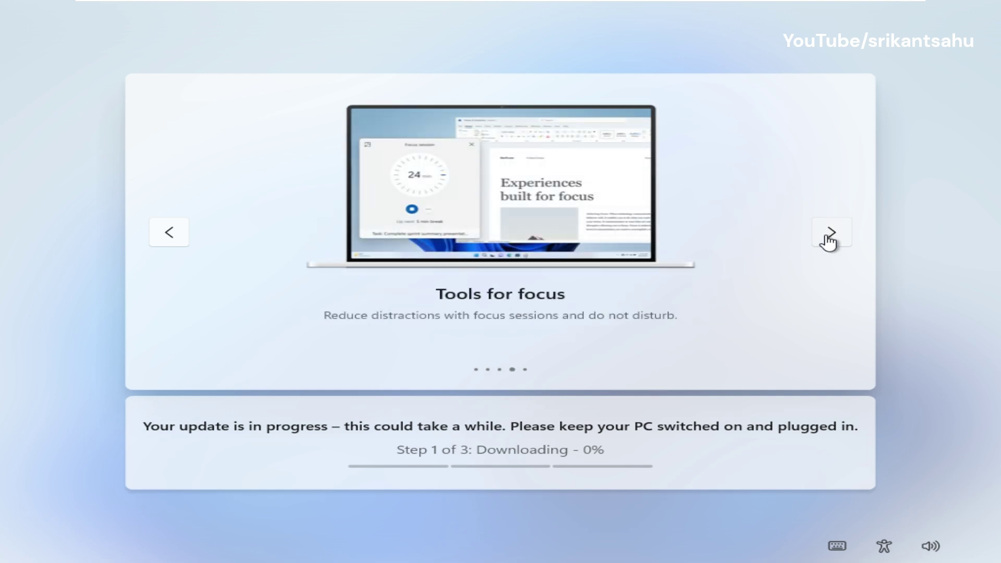
left_click(830, 241)
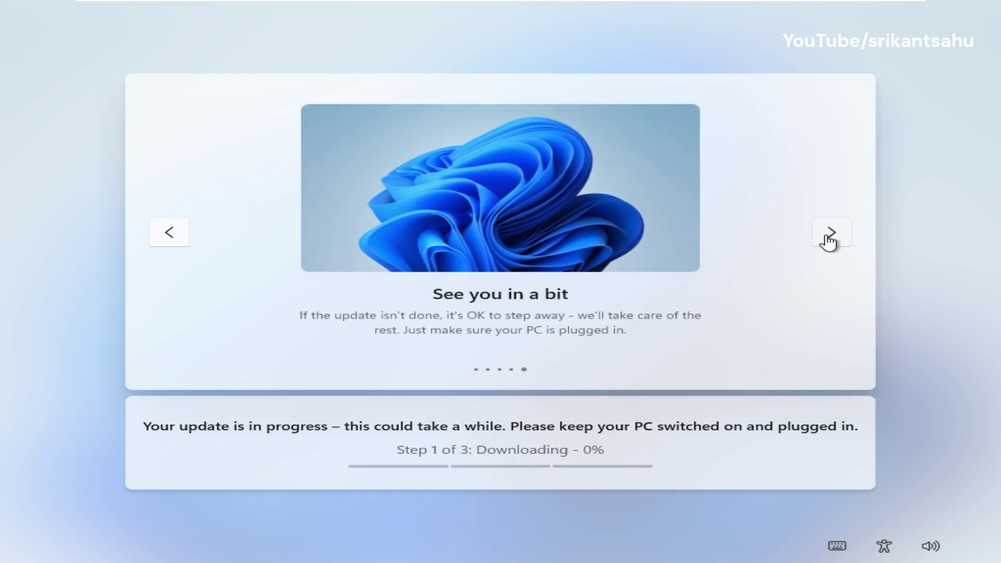
left_click(830, 241)
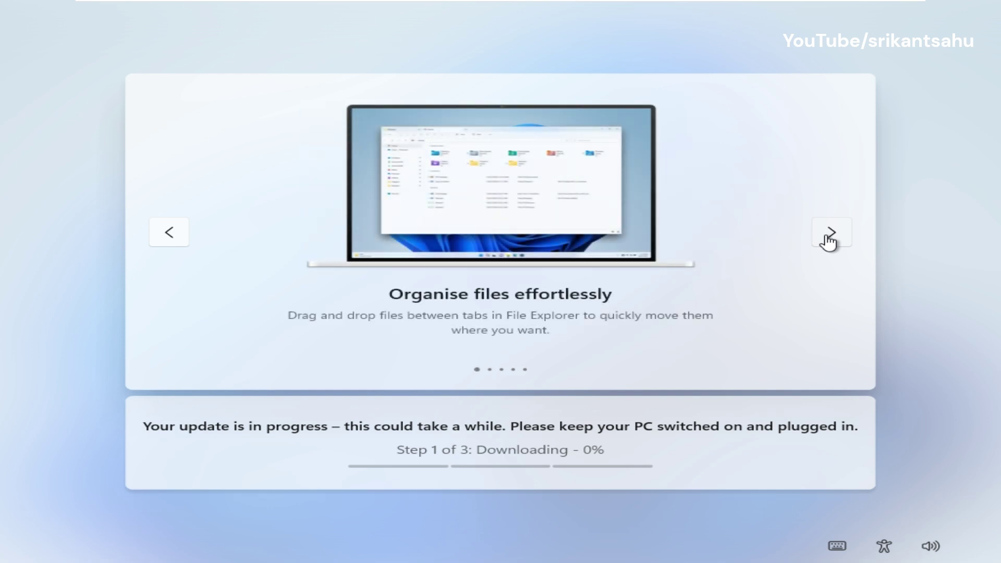
left_click(829, 241)
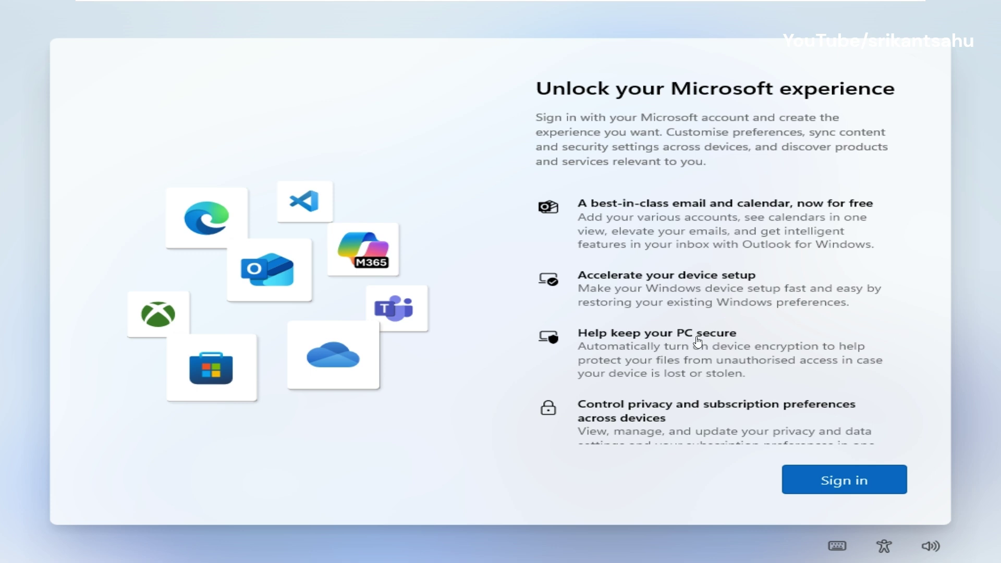
Start Microsoft account sign-in and enter the account holder's first and last name.
scroll(921, 365, "down", 3)
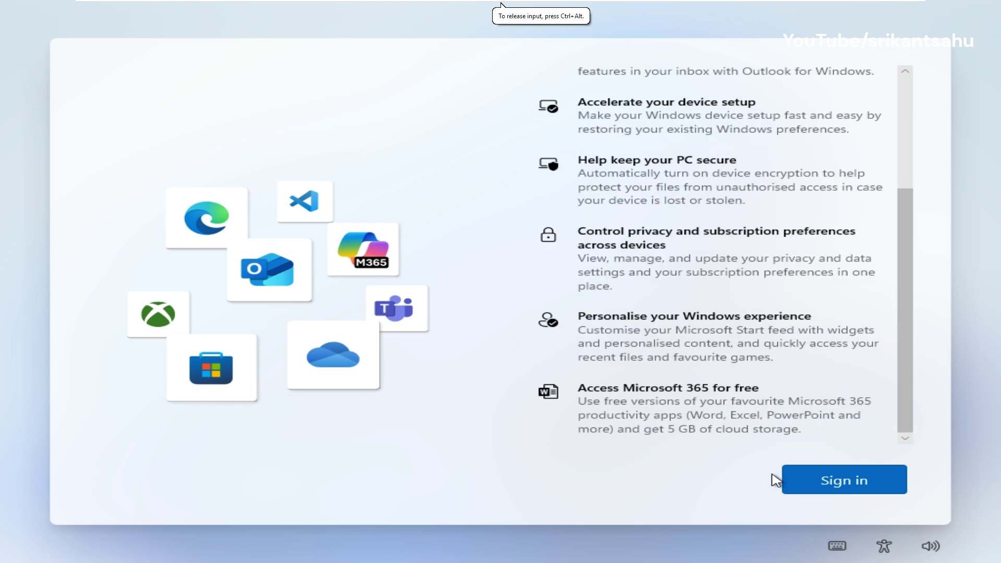
left_click(849, 482)
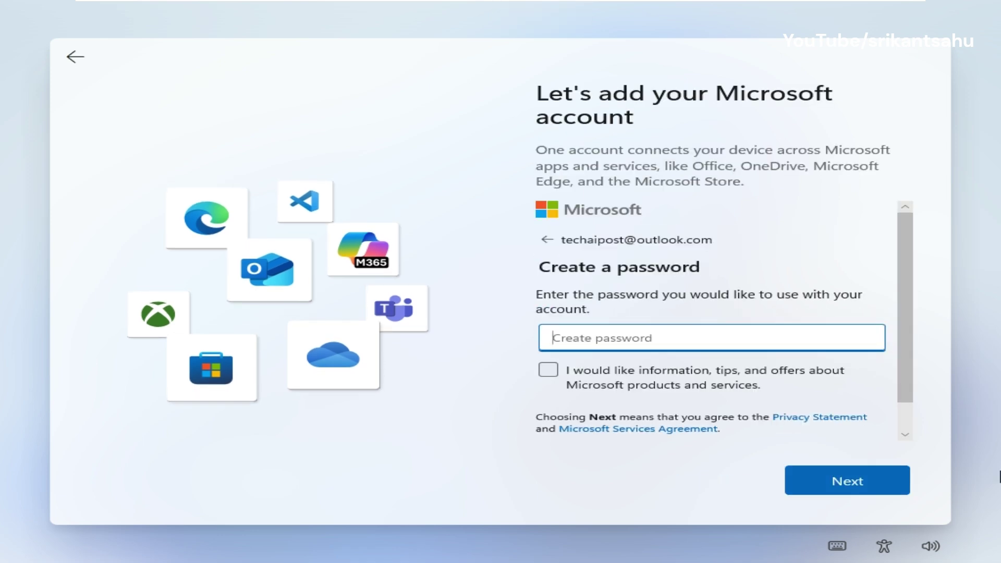
left_click(843, 481)
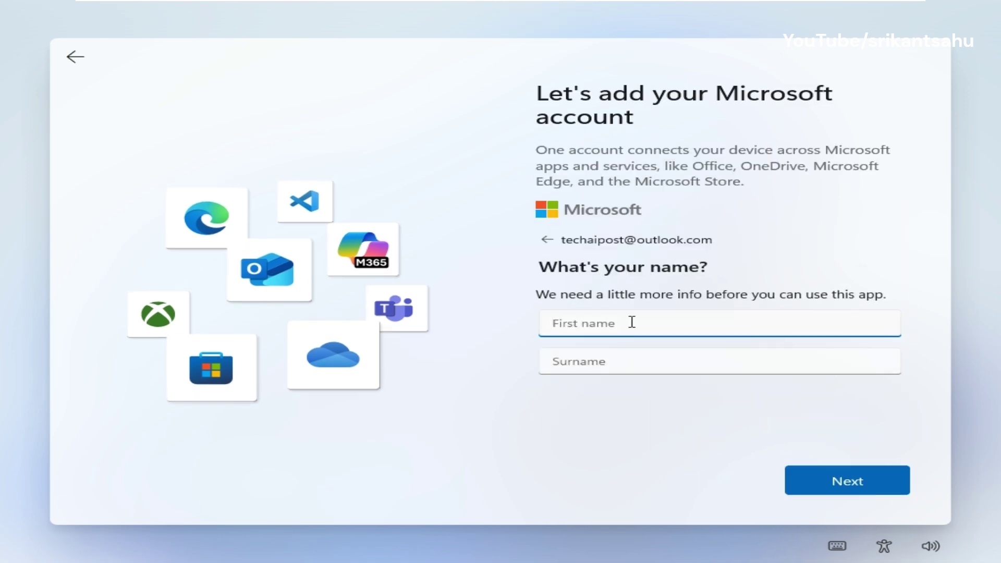
type("techaipost")
key("Home")
key("Delete")
type("T")
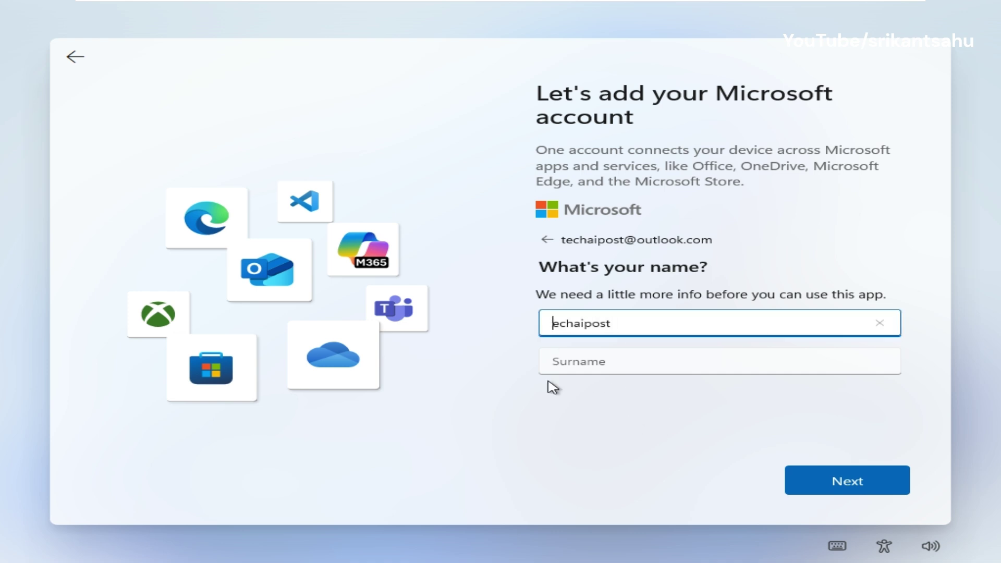
left_click(618, 366)
type("Admin")
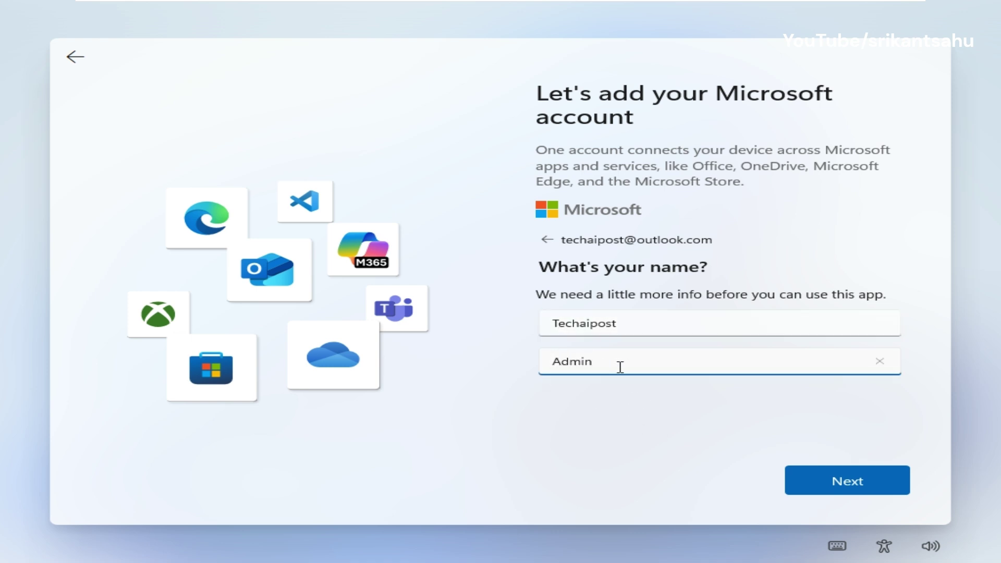
left_click(829, 479)
Set the birthdate day, month and year 1989, and submit it.
left_click(642, 417)
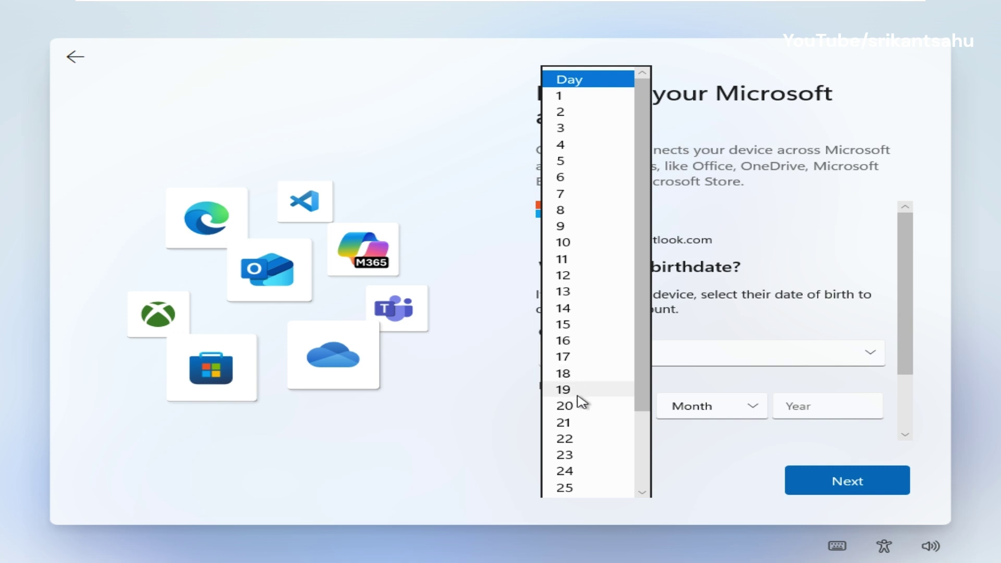
left_click(563, 423)
left_click(751, 406)
left_click(684, 358)
left_click(828, 406)
type("1989")
left_click(829, 482)
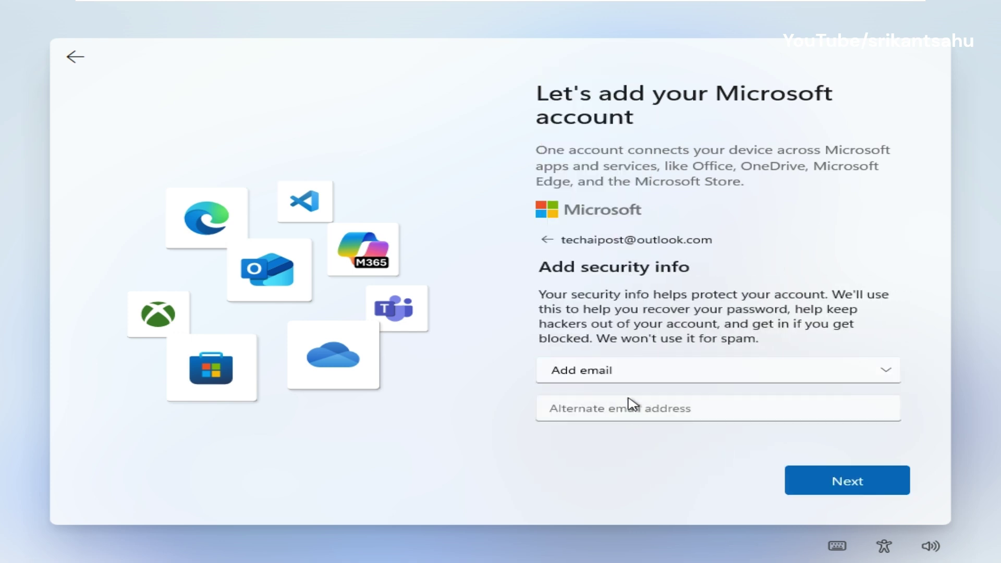
Keep email as the security contact type and enter the alternate email address.
left_click(652, 377)
left_click(602, 415)
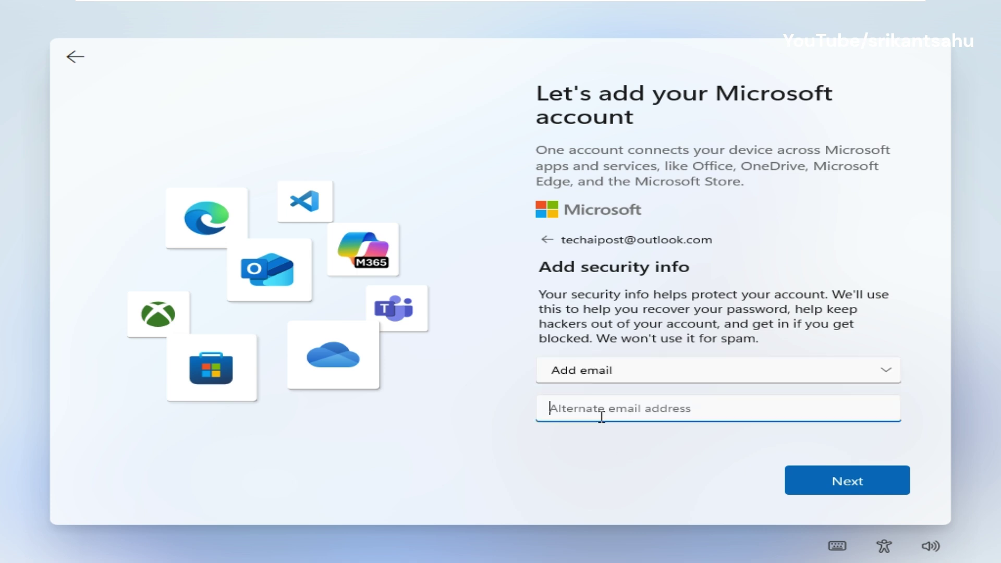
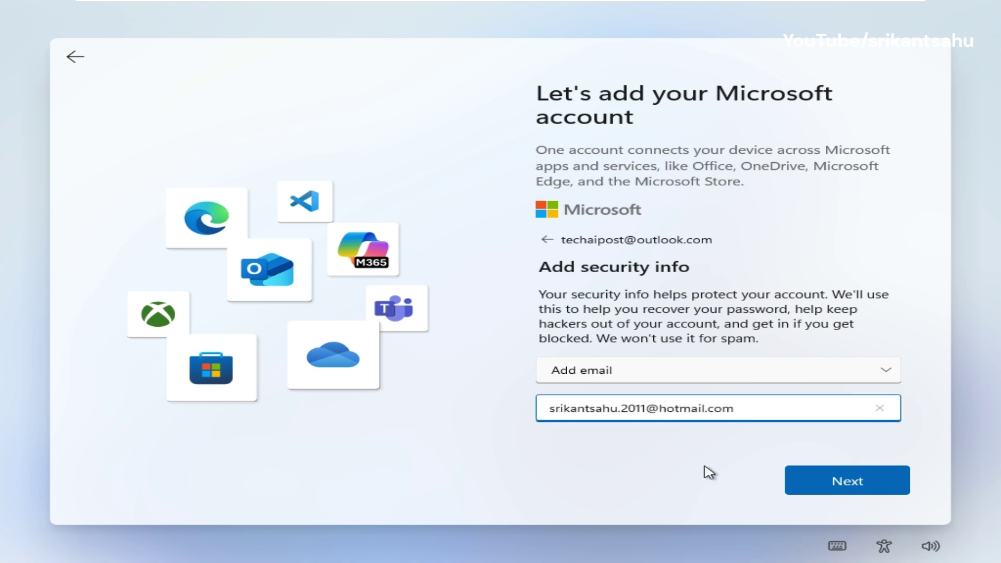
left_click(814, 479)
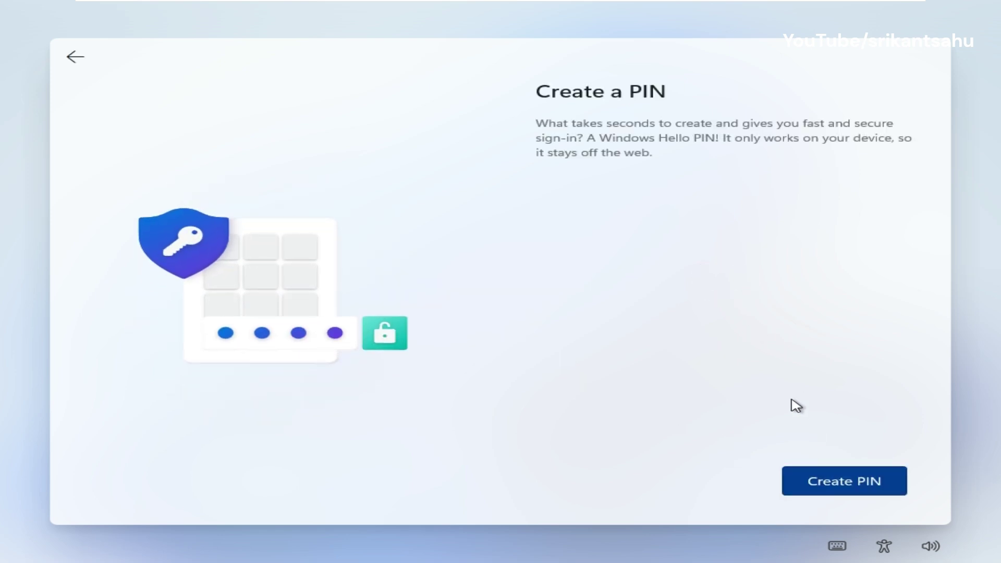
Start creating the PIN, then turn off Location and Find my device.
left_click(822, 483)
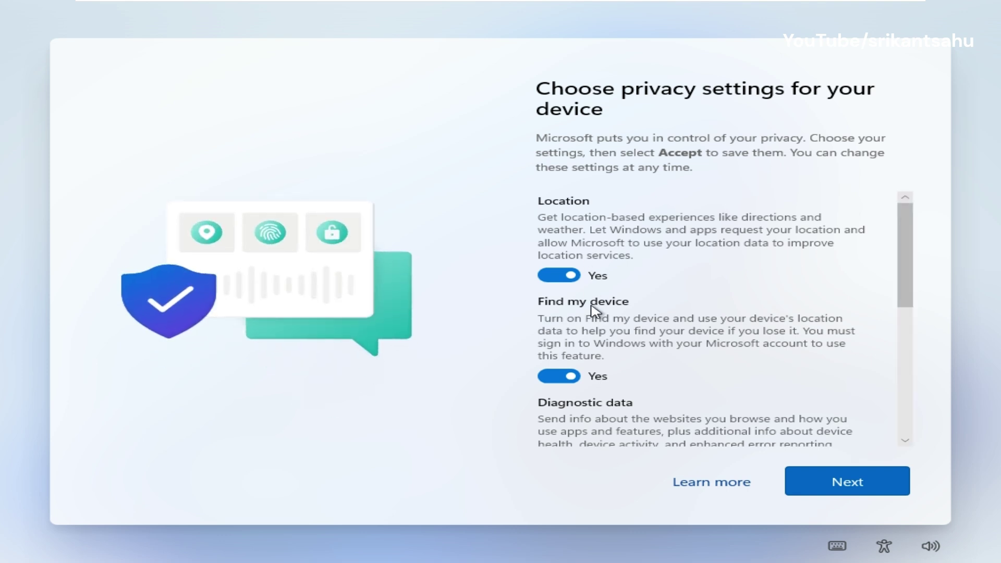
scroll(722, 321, "down", 5)
scroll(712, 346, "up", 3)
scroll(712, 346, "up", 2)
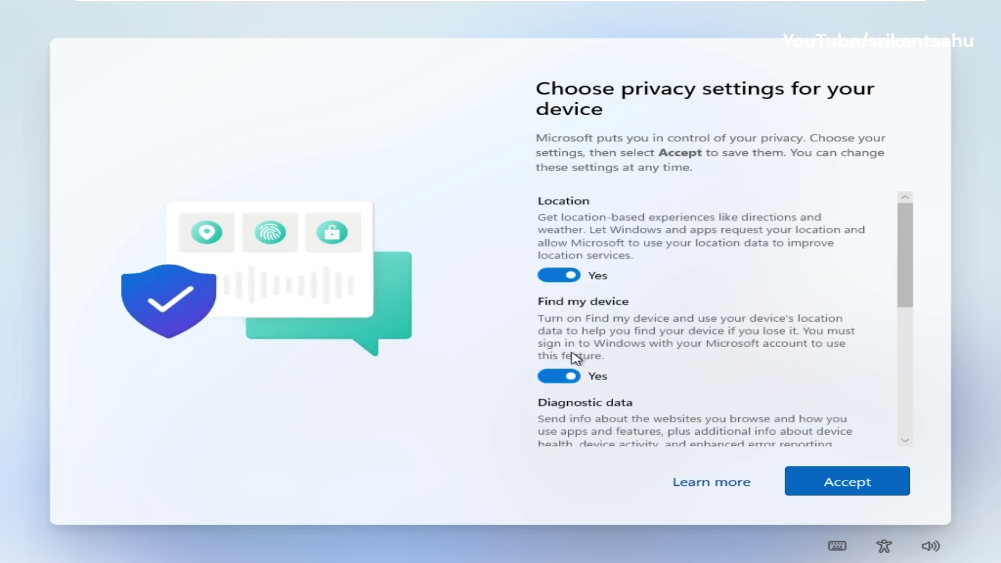
left_click(563, 276)
scroll(722, 328, "down", 2)
left_click(559, 249)
Limit diagnostics to Required only, turn off Tailored experiences and Inking & typing, and accept.
scroll(558, 323, "down", 1)
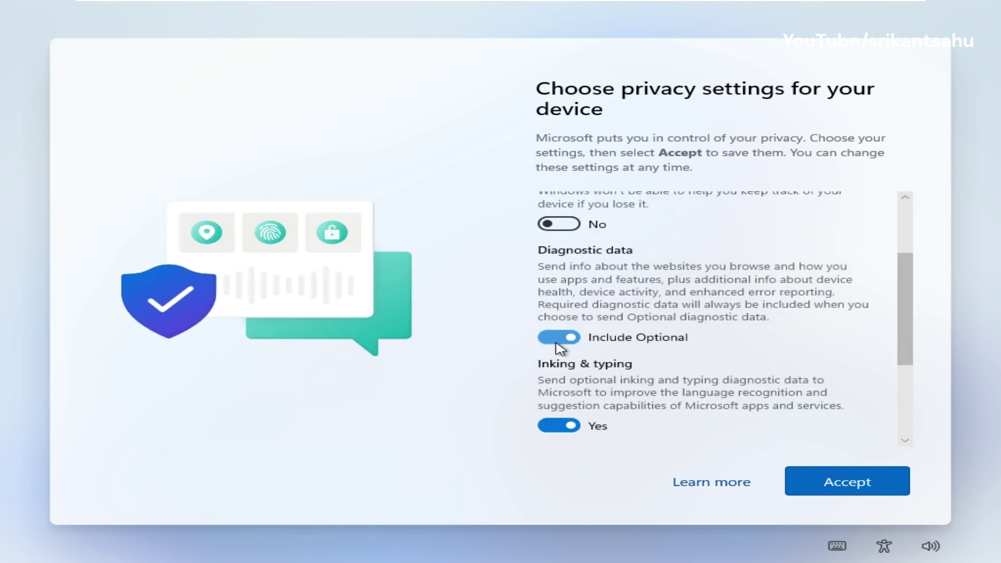
left_click(559, 341)
scroll(749, 329, "down", 2)
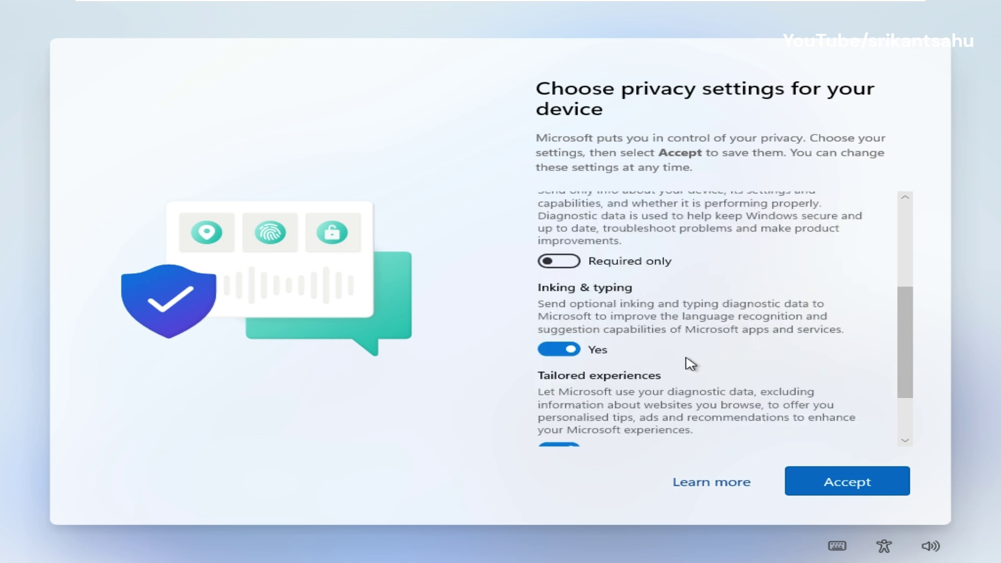
scroll(693, 350, "down", 2)
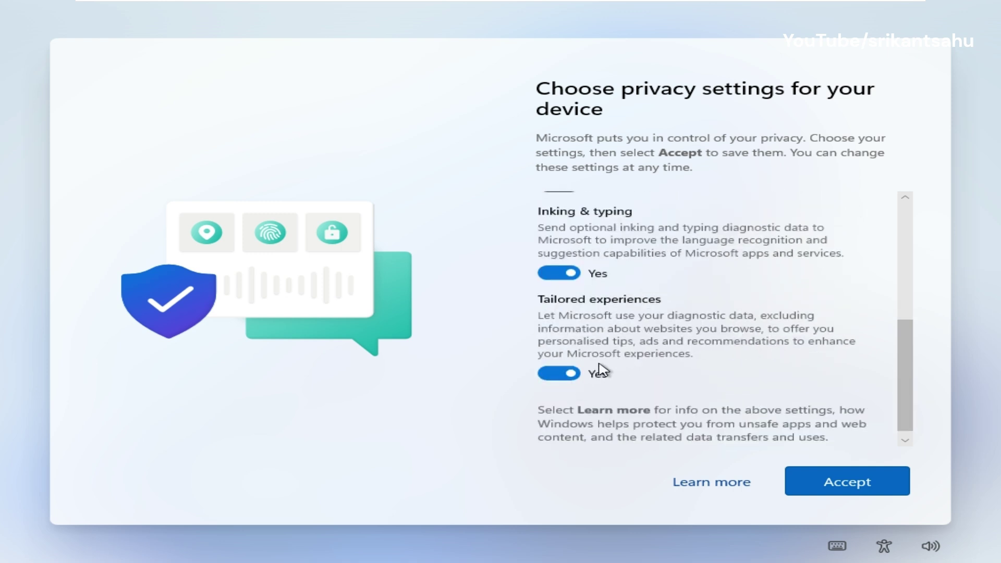
left_click(560, 374)
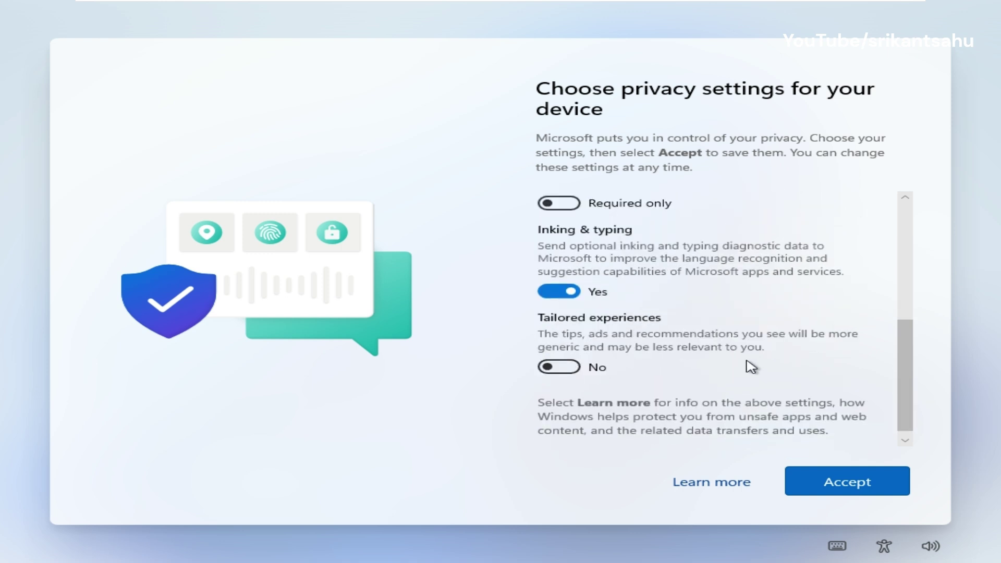
left_click(567, 291)
left_click(847, 481)
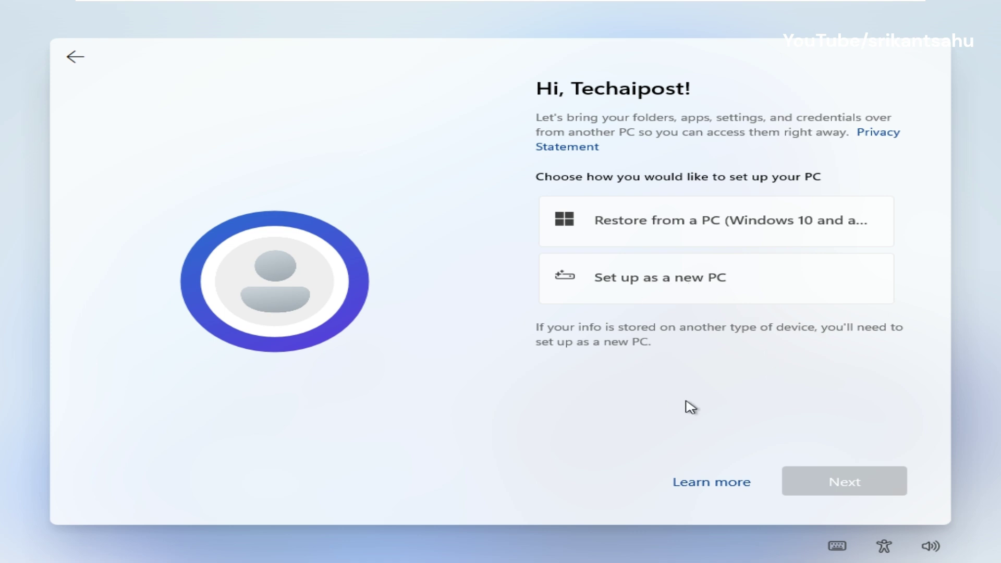
Set up as a new PC and skip choosing usage interests on the customisation page.
left_click(651, 284)
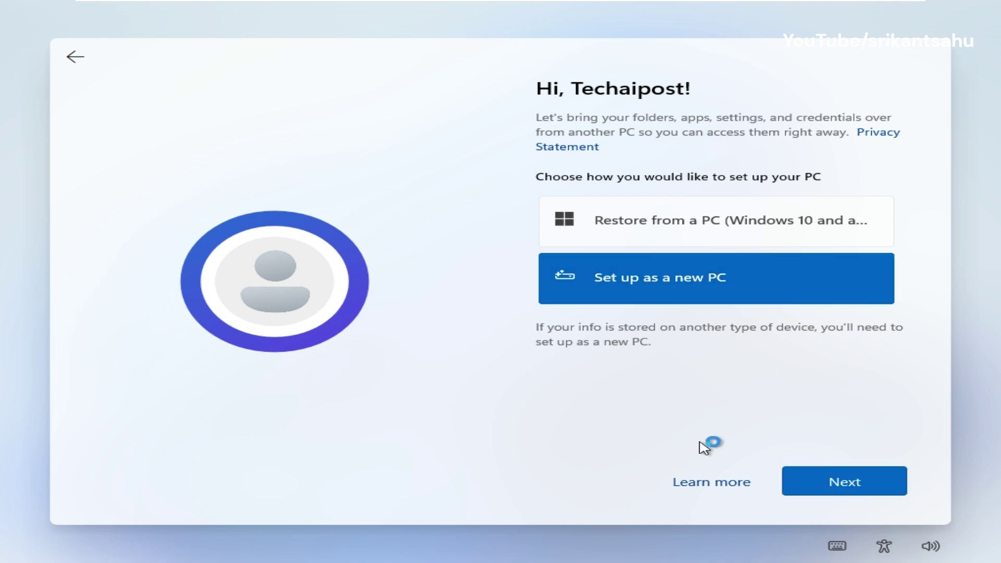
left_click(813, 486)
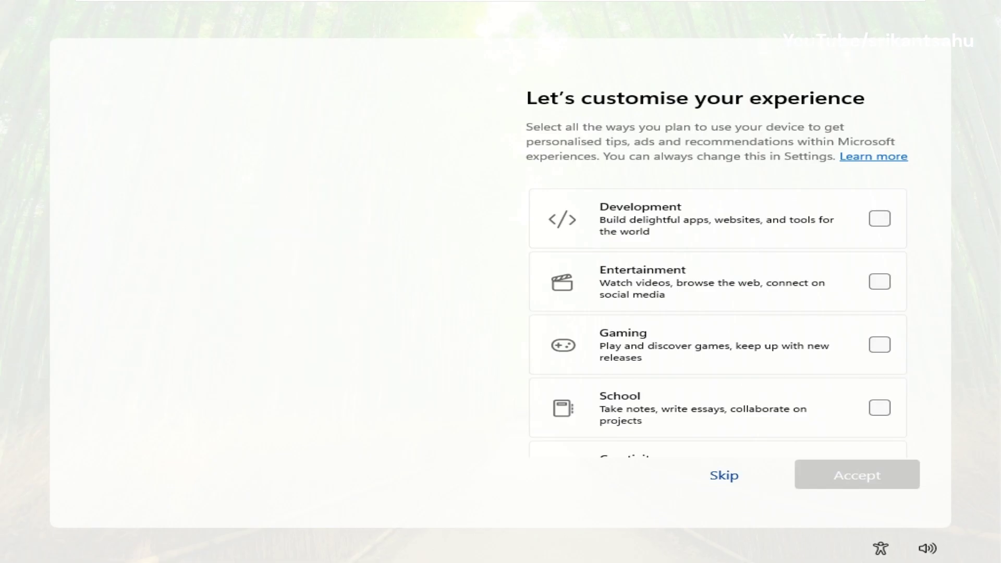
scroll(850, 378, "down", 1)
scroll(850, 379, "down", 2)
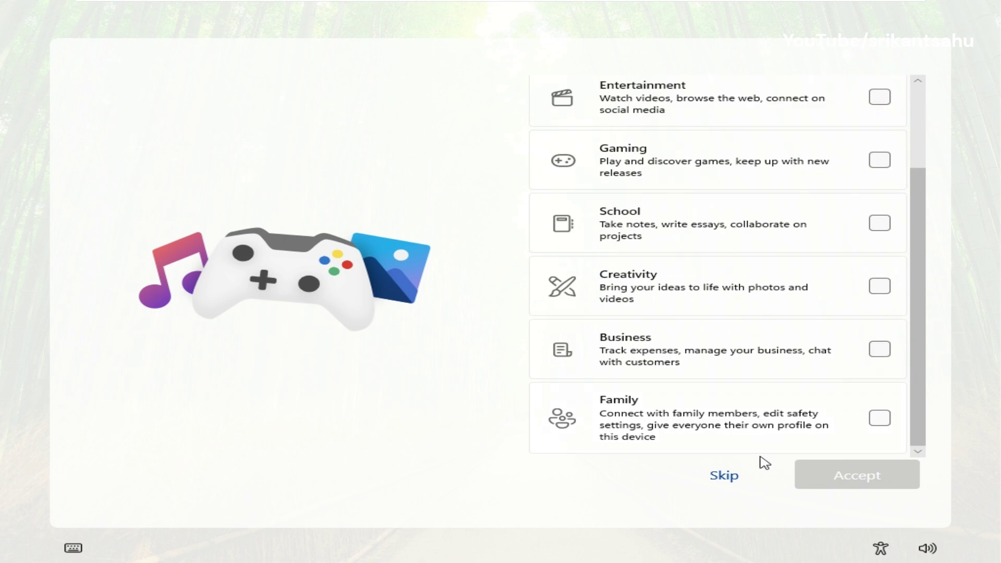
left_click(725, 475)
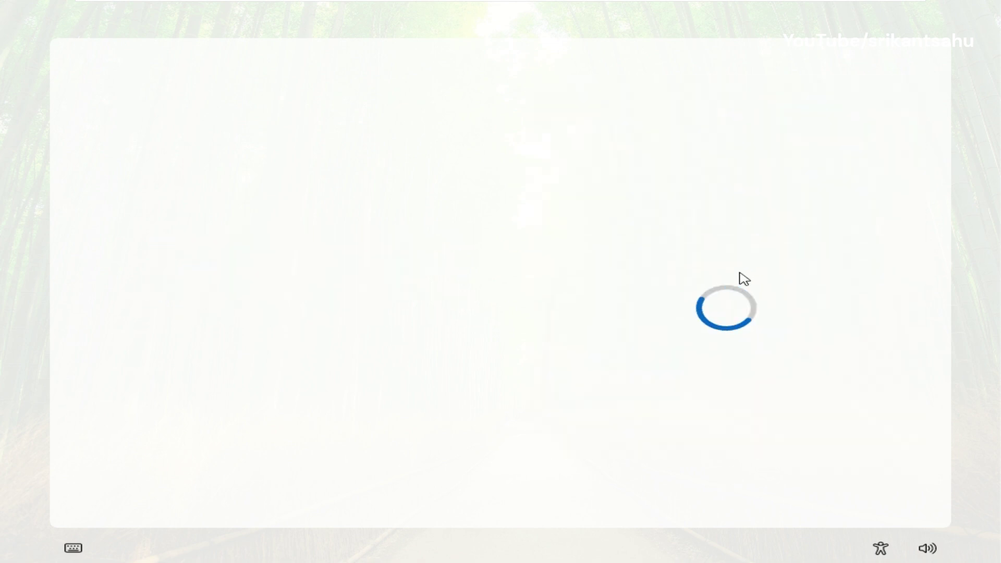
Skip the phone, OneDrive, Edge and Microsoft 365 offers, then open Windows Update in Settings.
left_click(724, 476)
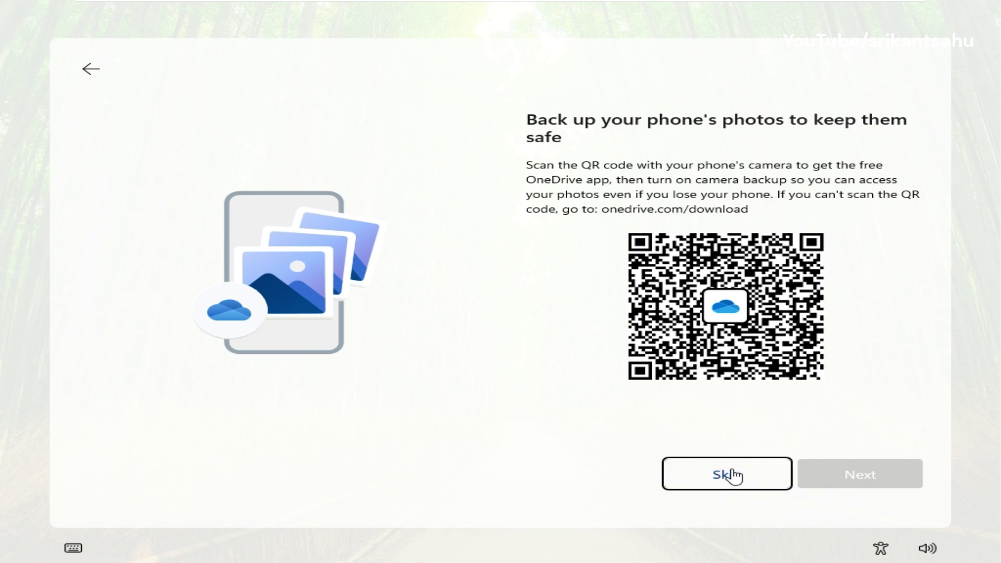
left_click(732, 476)
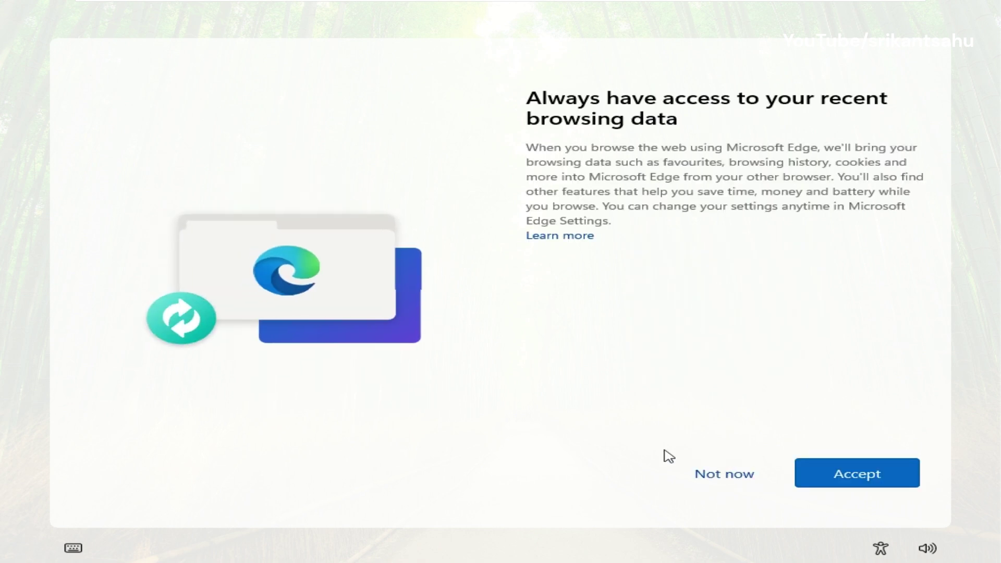
left_click(714, 480)
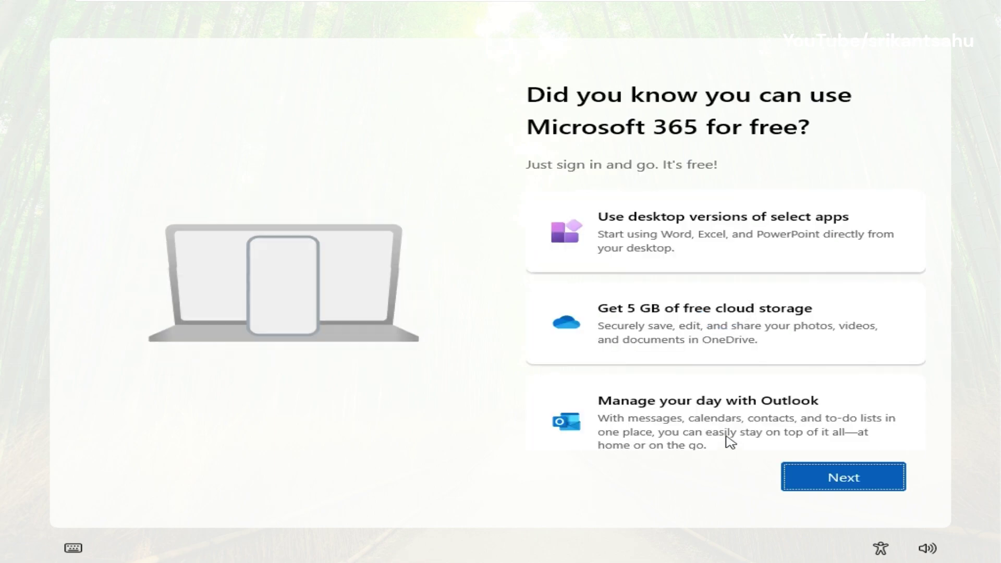
scroll(686, 374, "down", 1)
left_click(826, 484)
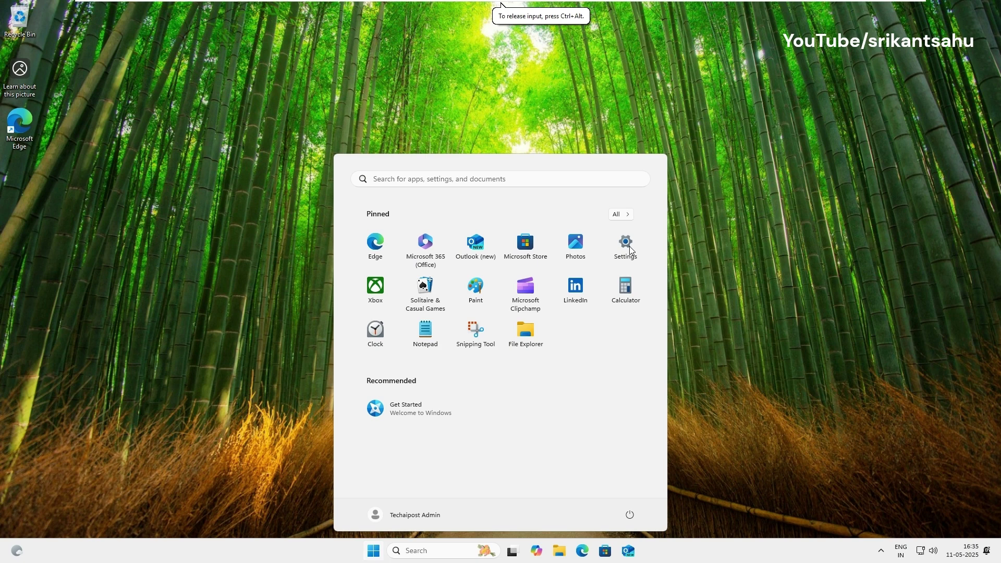
left_click(624, 237)
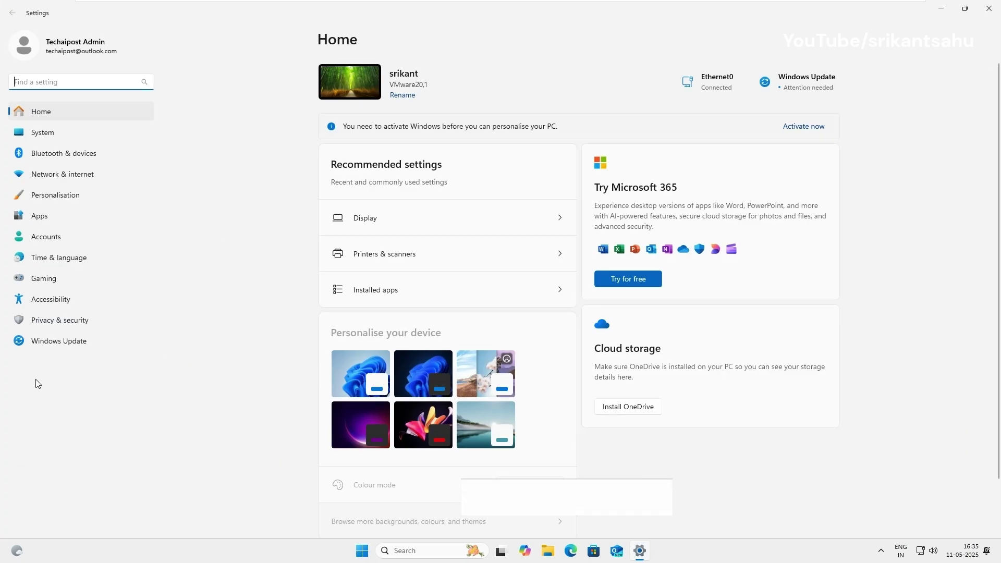
left_click(59, 341)
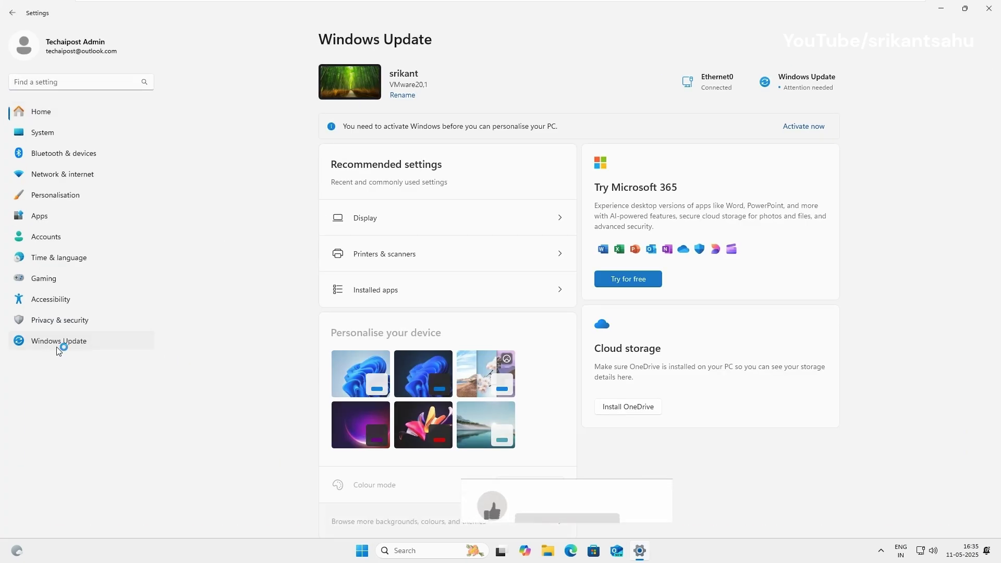